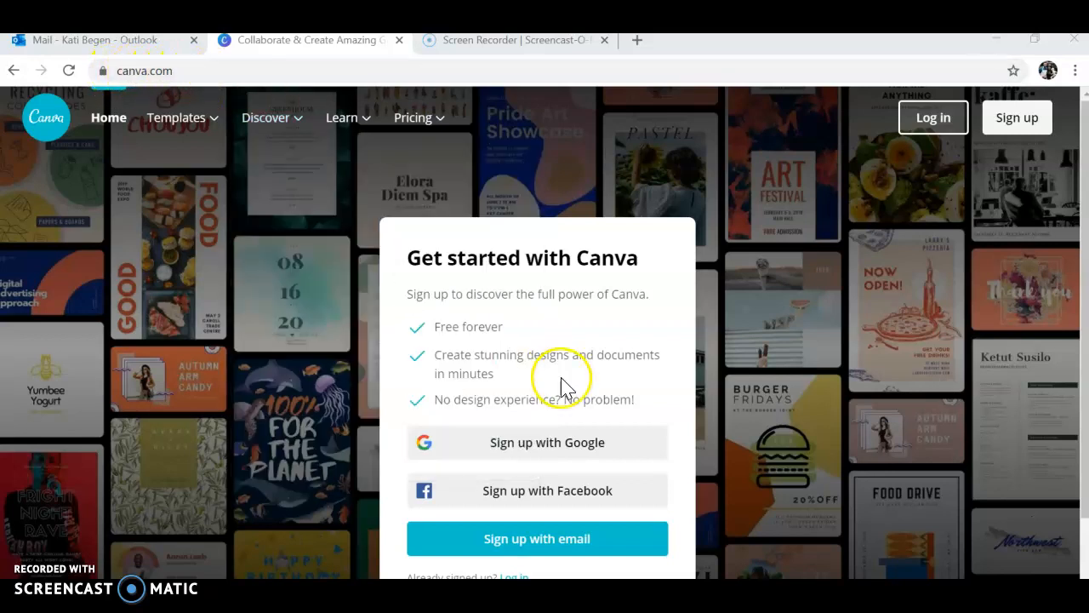
- Sign up to Canva with Google using the school-domain account
click(567, 452)
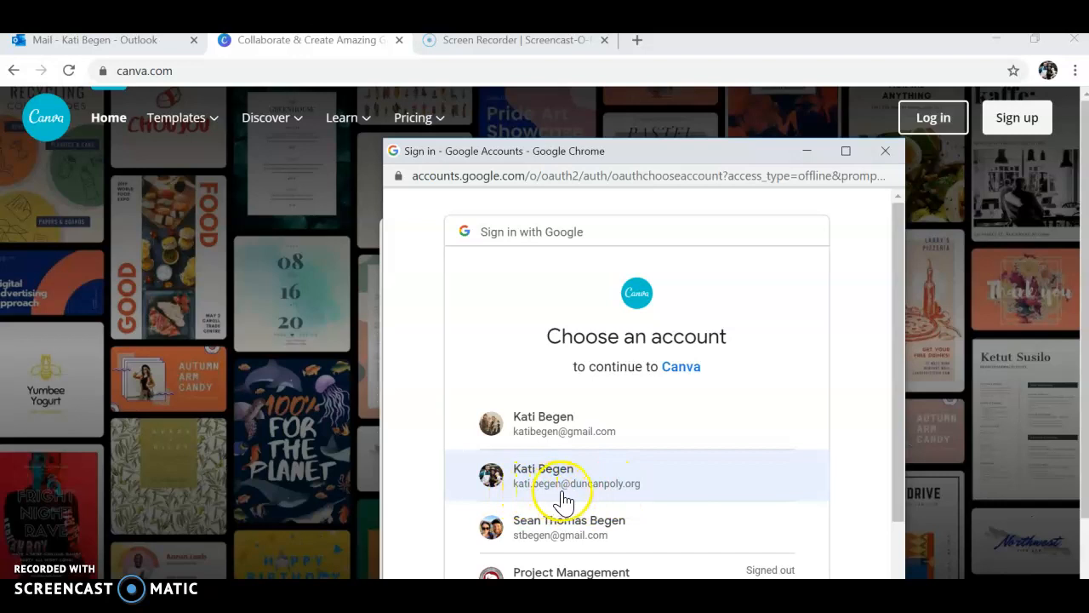
click(647, 487)
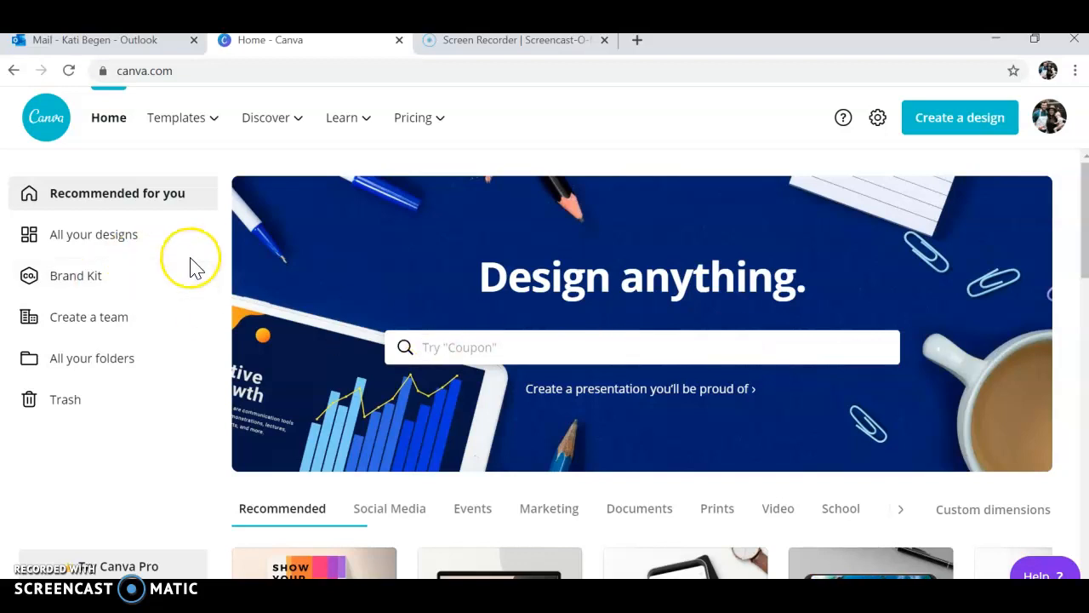
- Browse the home page's template categories, from the recommended designs through flyers, posters, presentations, infographics and stories to LinkedIn banners
scroll(302, 343, down, 3)
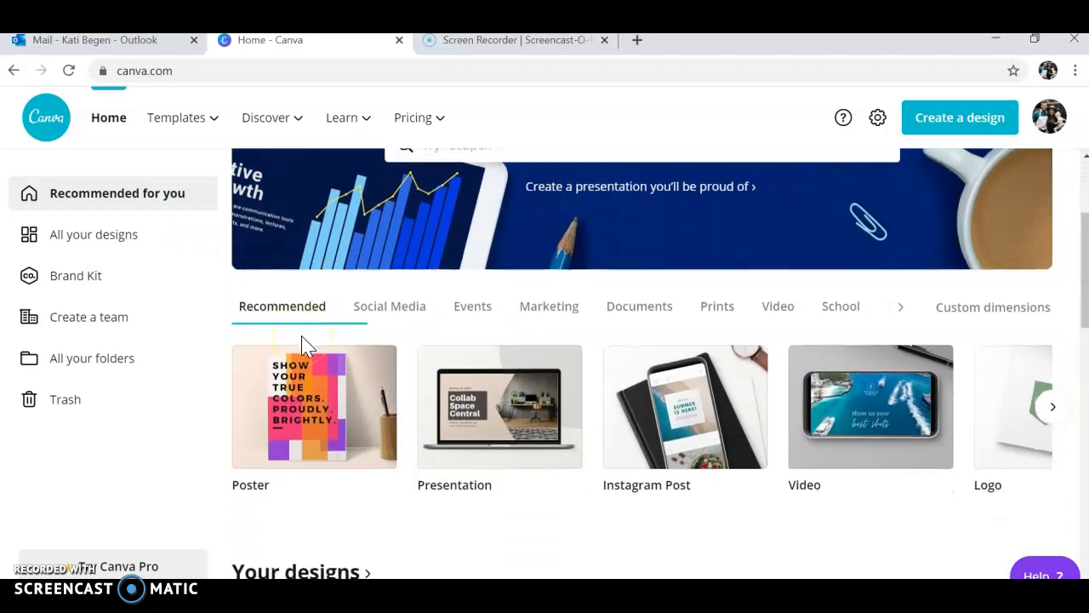
scroll(301, 343, down, 6)
scroll(302, 346, down, 5)
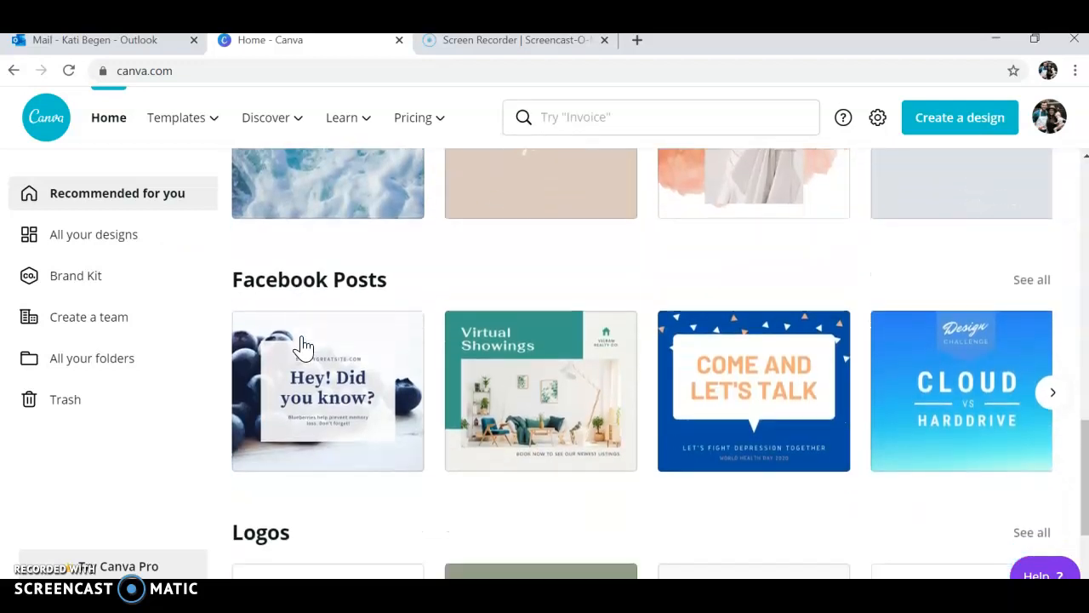
scroll(303, 347, down, 5)
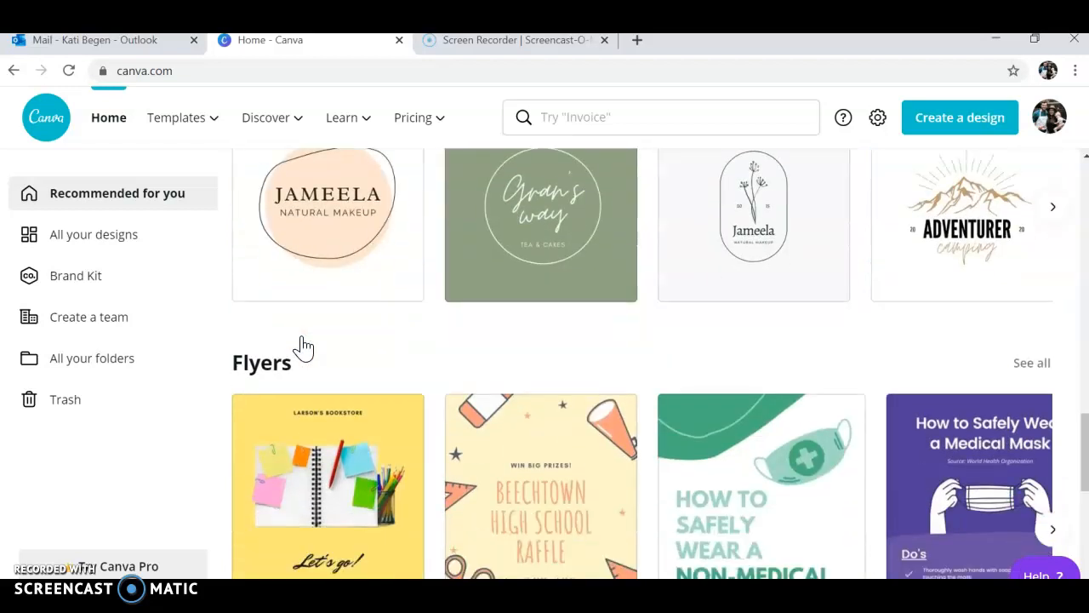
scroll(303, 346, down, 5)
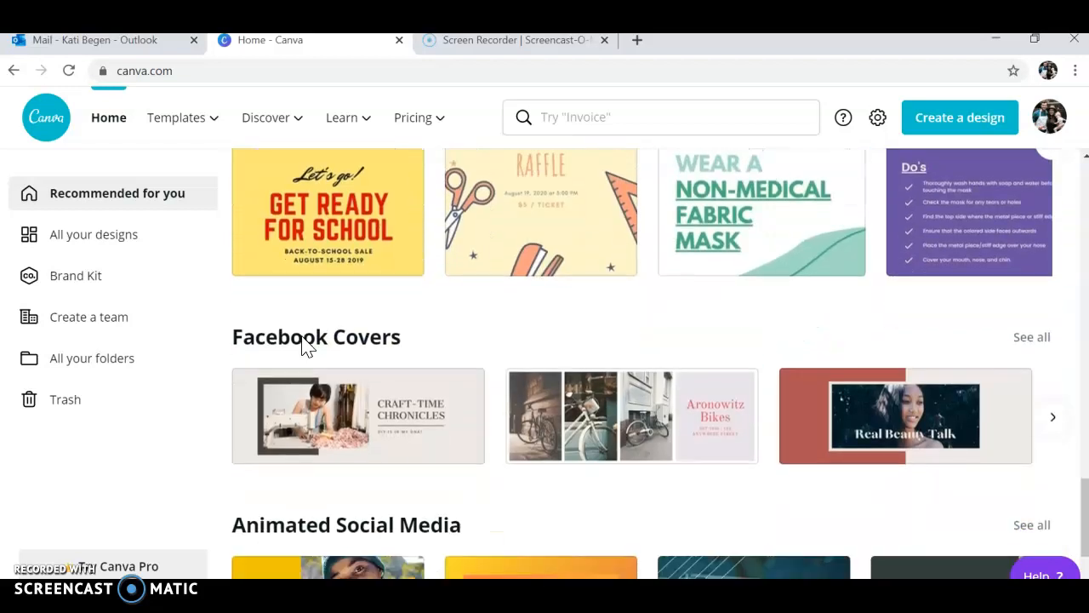
scroll(303, 346, down, 3)
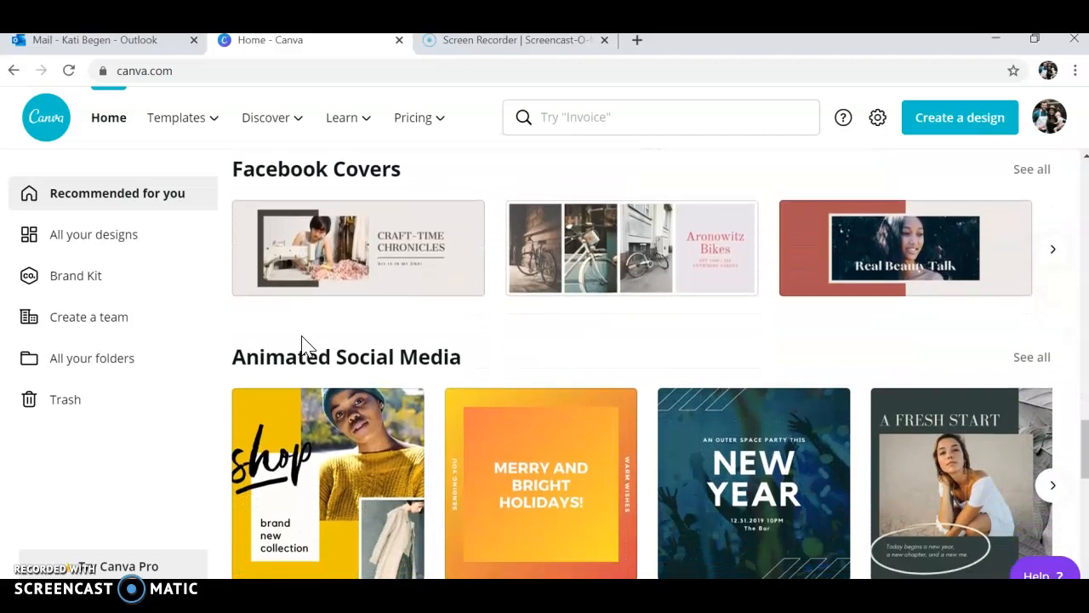
scroll(303, 347, down, 1)
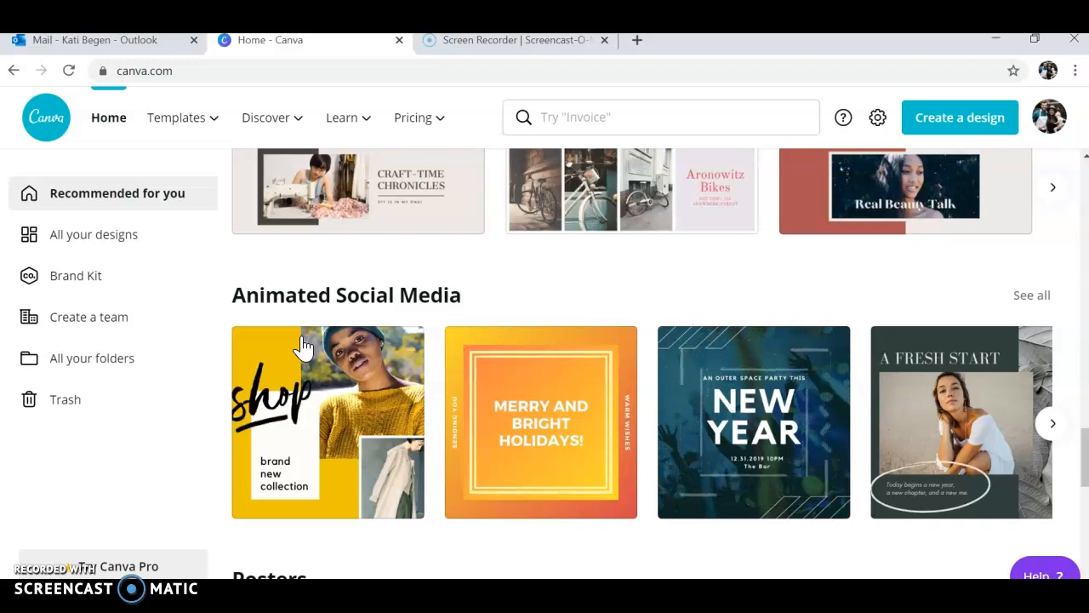
scroll(304, 347, down, 2)
scroll(303, 346, down, 6)
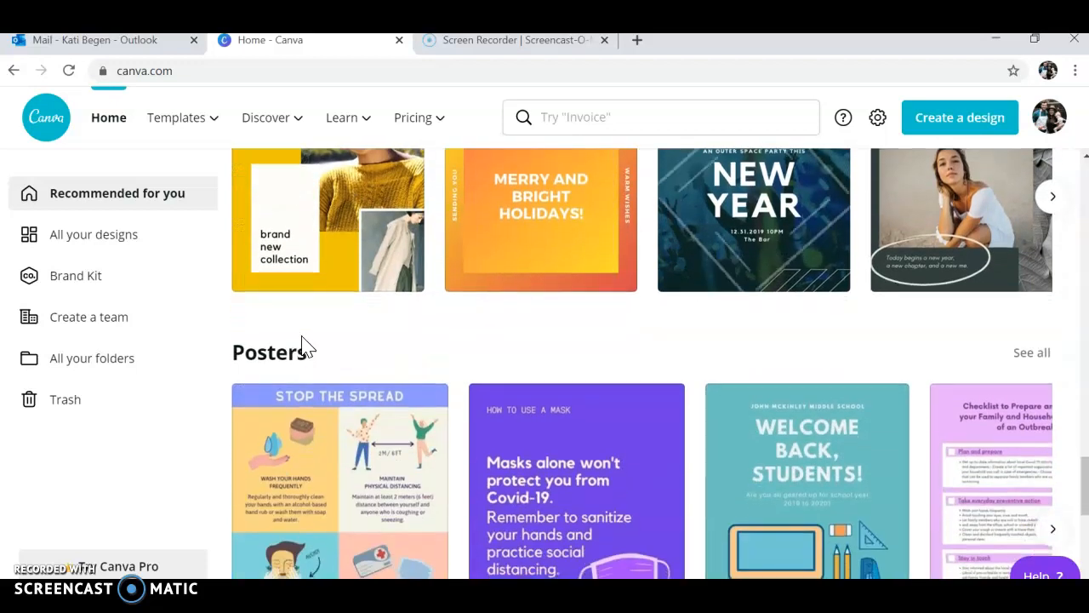
scroll(304, 346, down, 5)
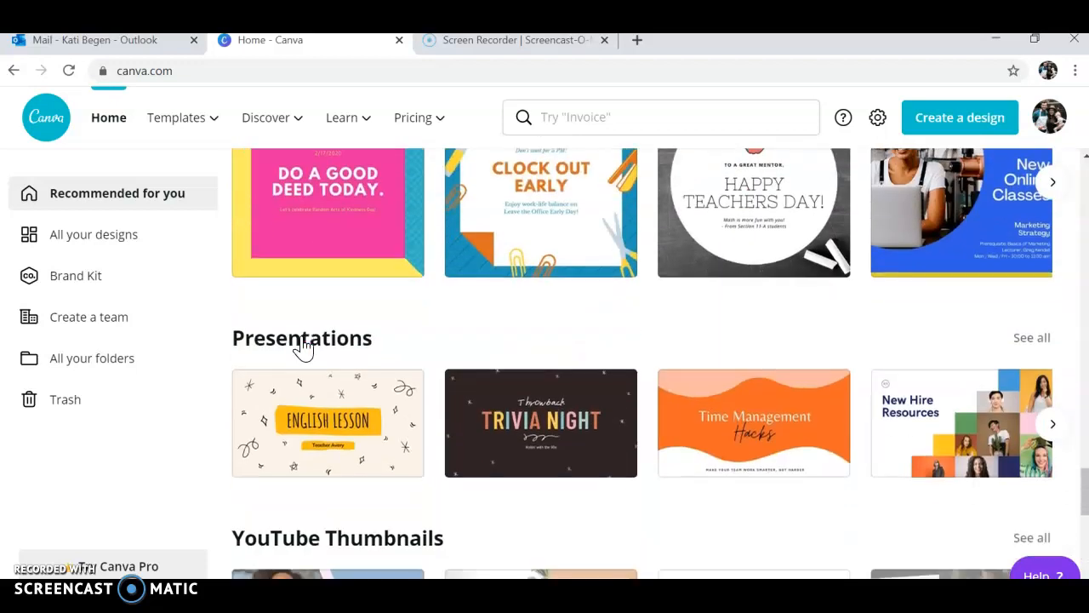
scroll(304, 341, down, 7)
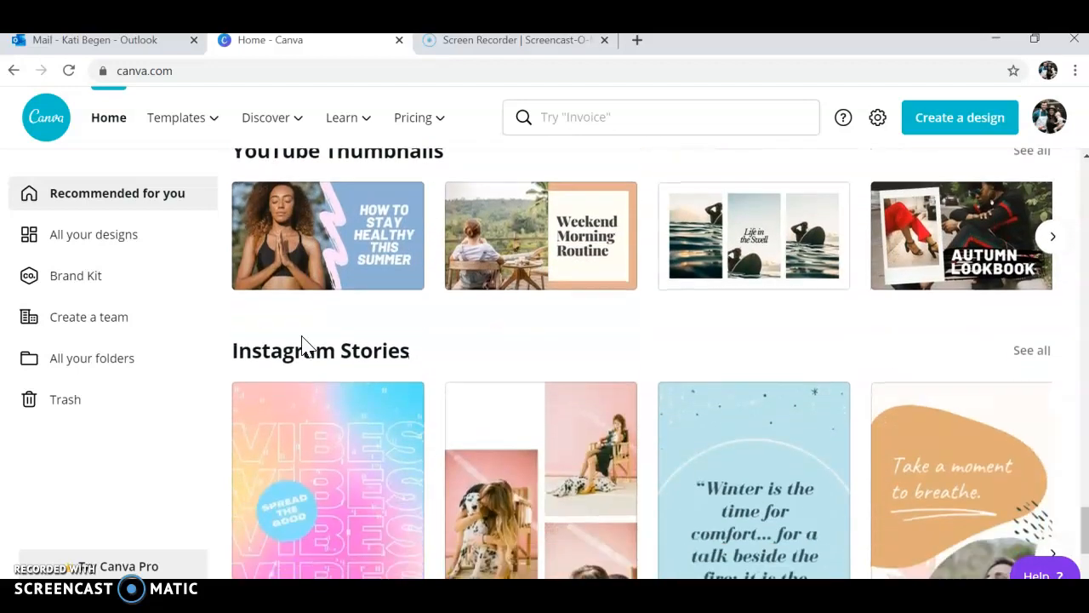
scroll(304, 346, down, 8)
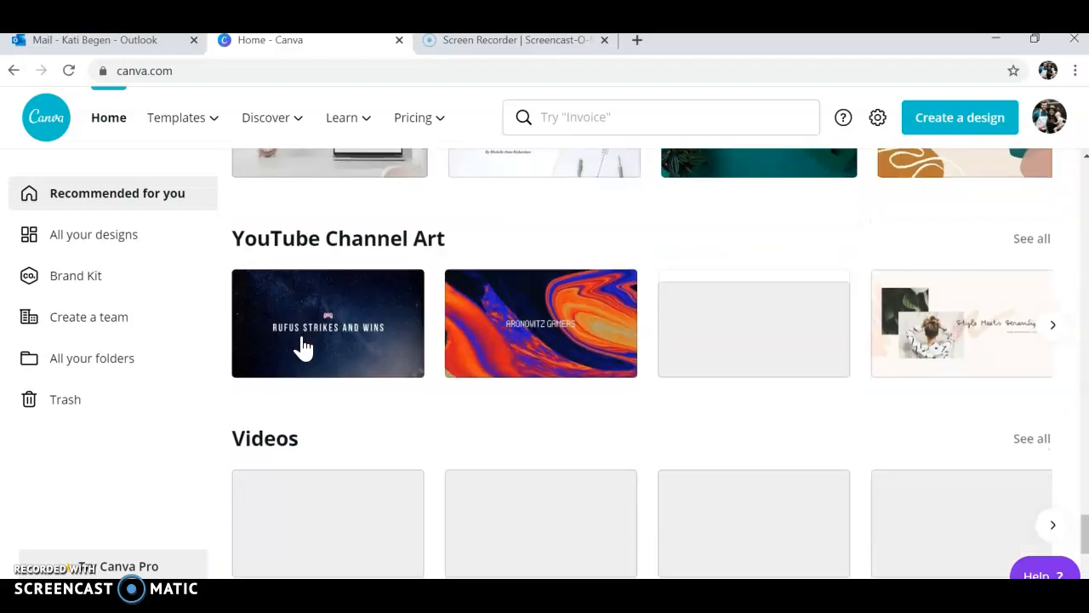
scroll(304, 347, down, 9)
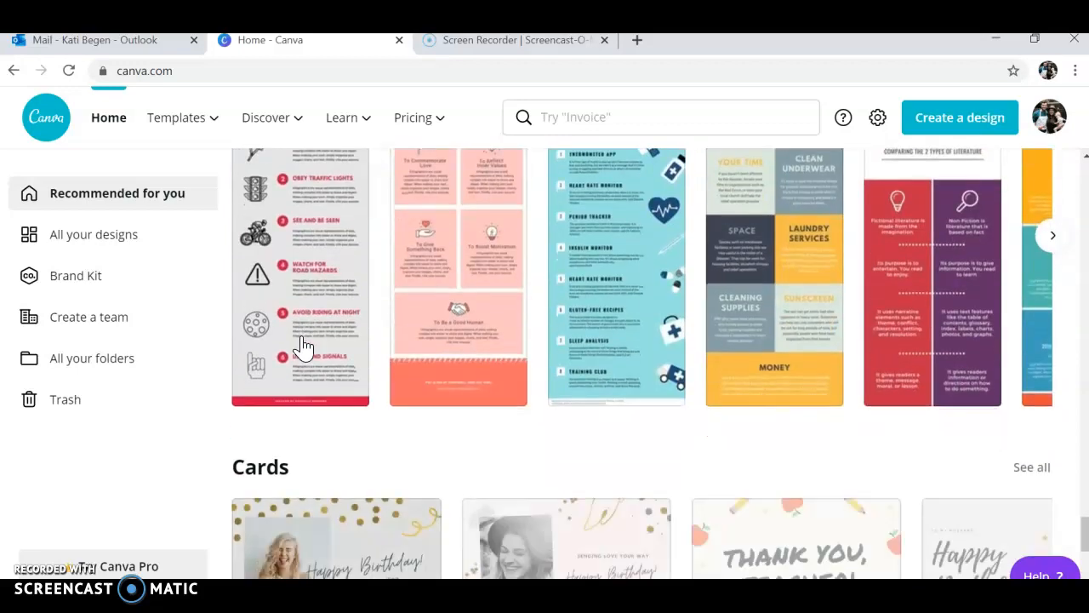
scroll(304, 347, down, 7)
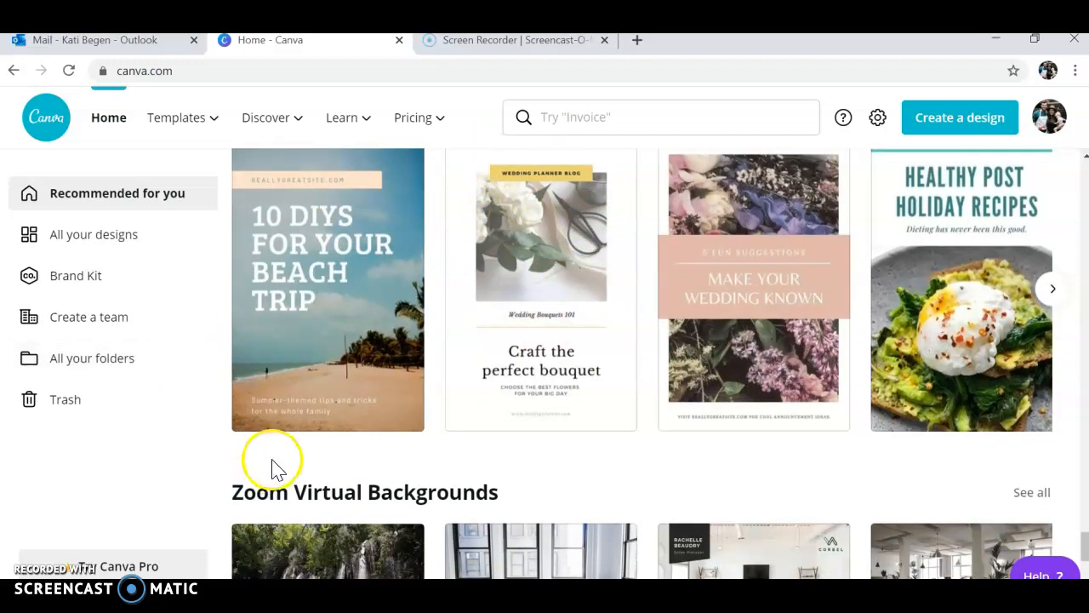
scroll(272, 462, down, 6)
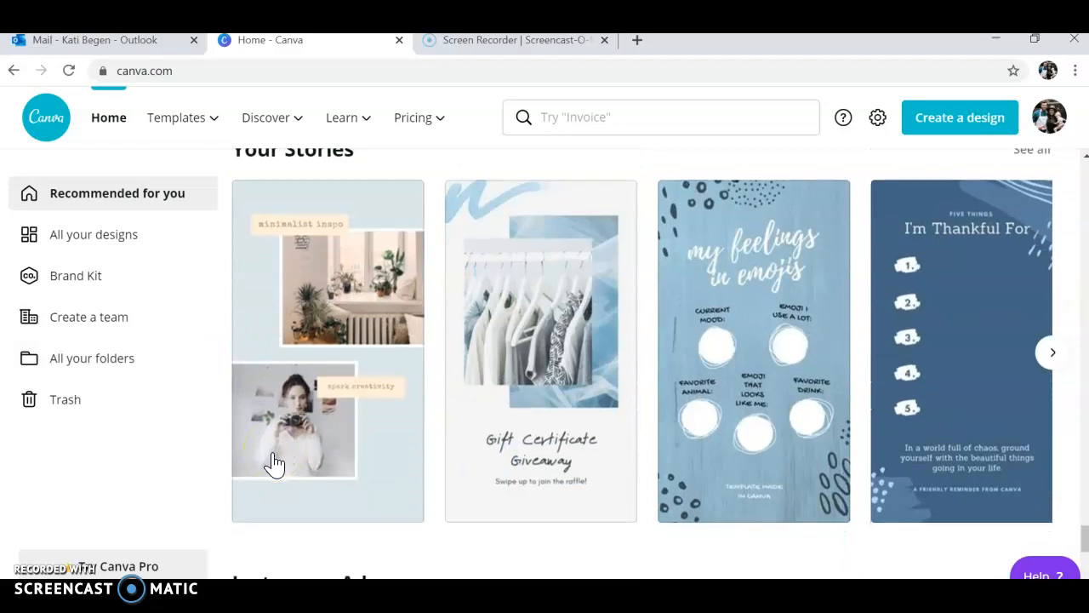
click(1052, 352)
scroll(1052, 351, down, 6)
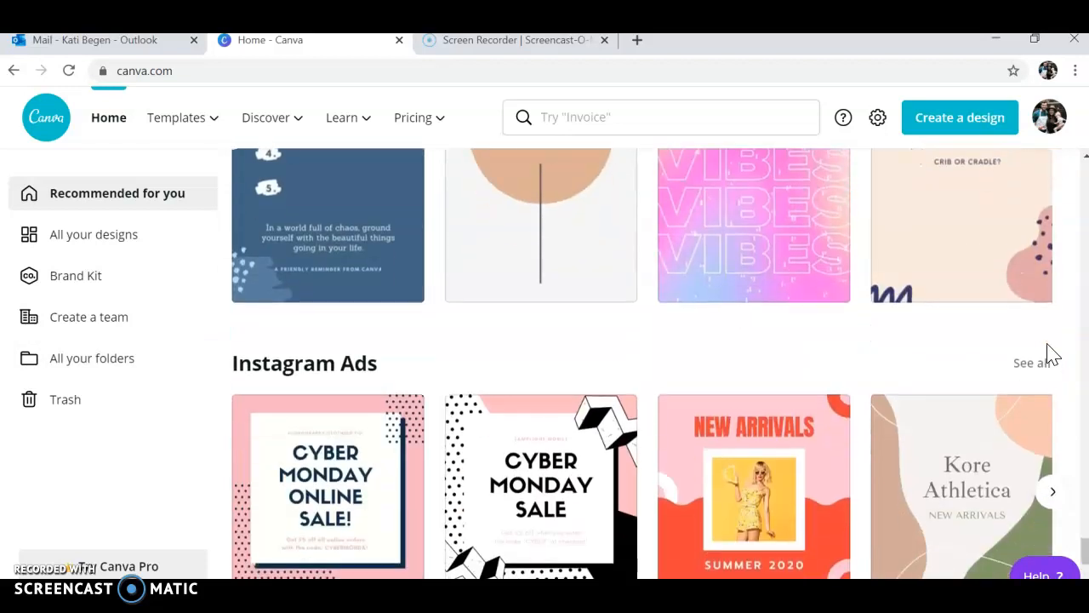
scroll(1048, 354, down, 3)
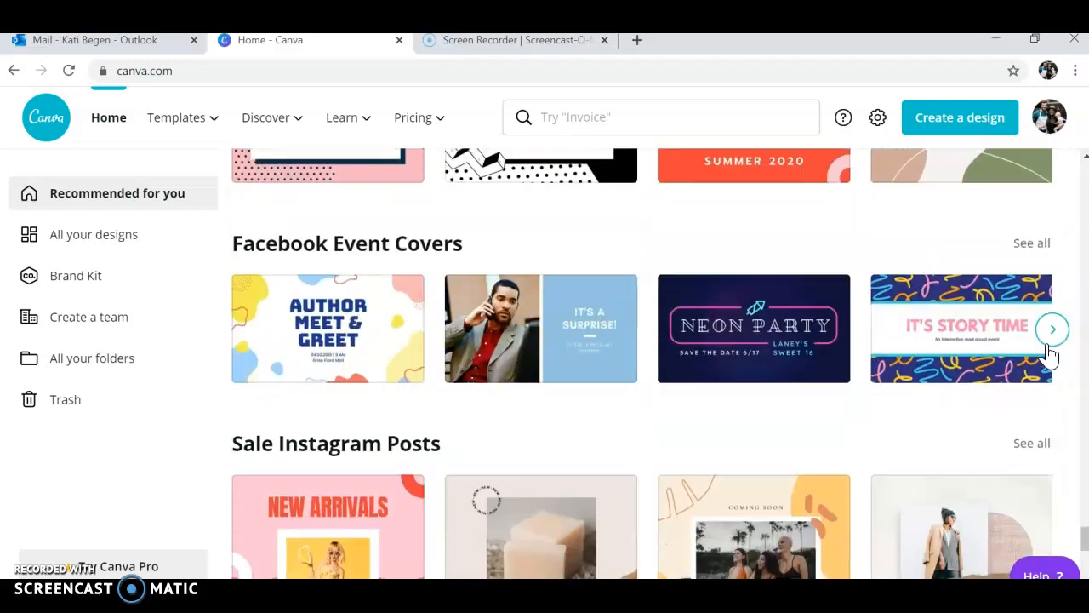
scroll(1049, 355, down, 3)
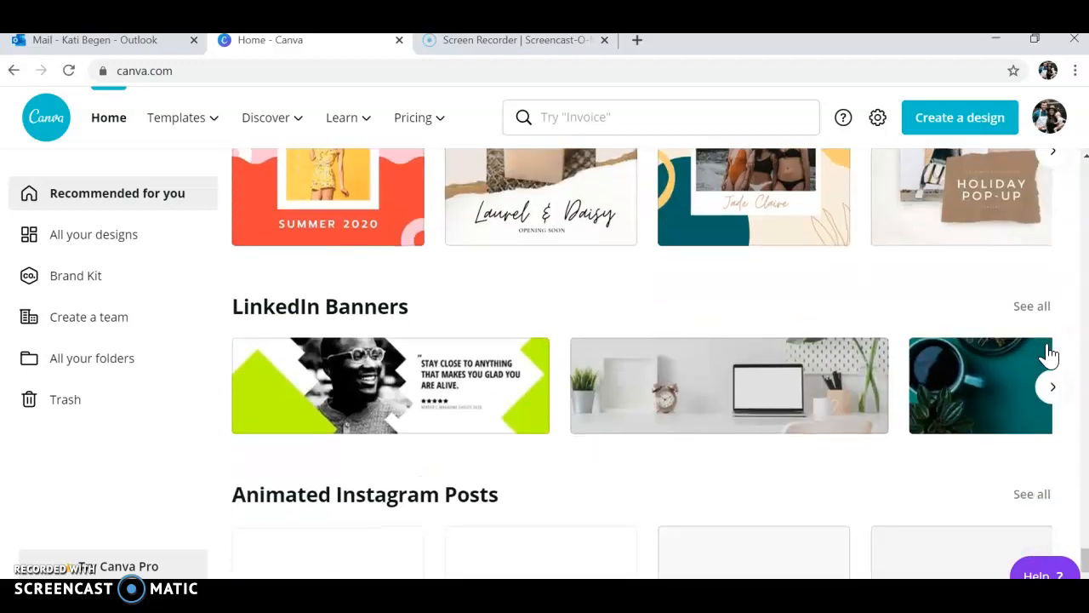
- Open the "It's always coffee o'clock" template from the Photo Collages category for editing
scroll(1048, 355, down, 3)
scroll(1049, 355, down, 2)
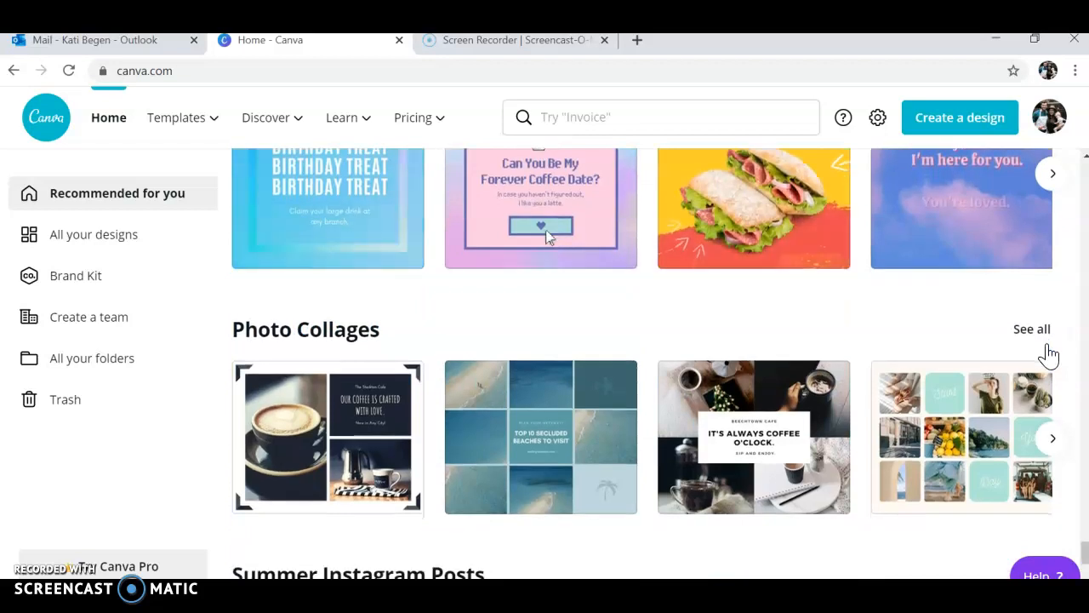
scroll(1046, 357, down, 1)
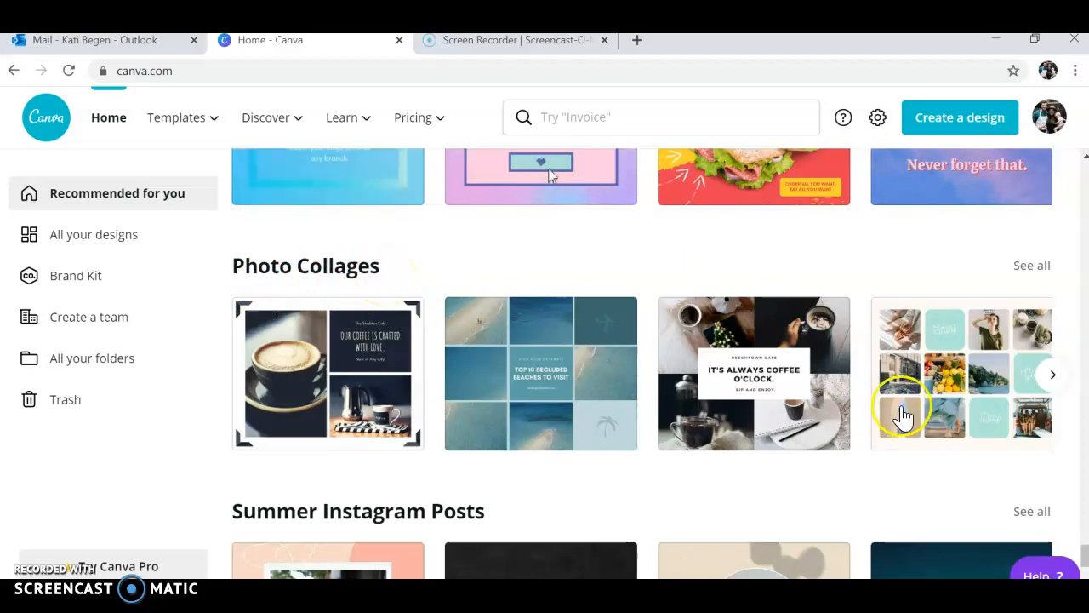
click(769, 405)
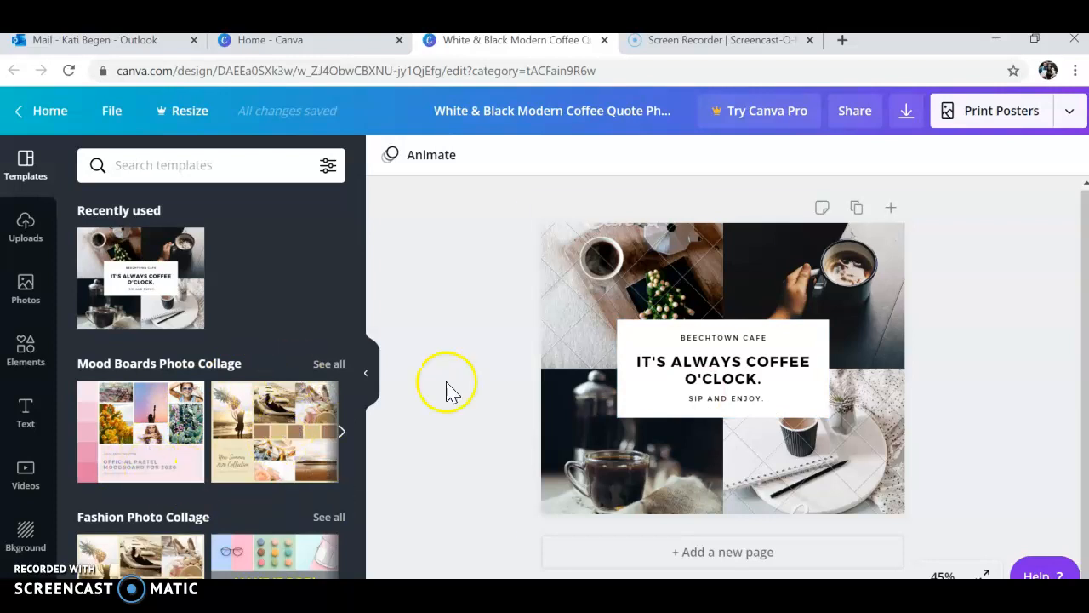
- Replace the small line above the headline with "GETTING TO KNOW" and the headline with the teacher's title and surname plus an exclamation mark
double_click(723, 341)
key(BackSpace)
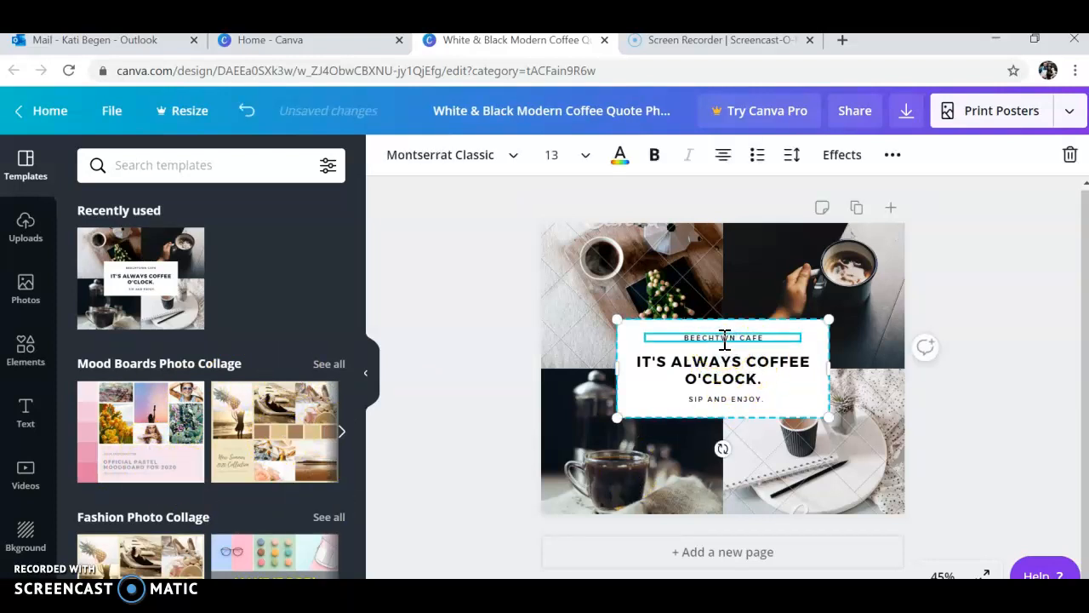
click(775, 341)
click(762, 339)
drag(764, 340, 622, 349)
text(GETT)
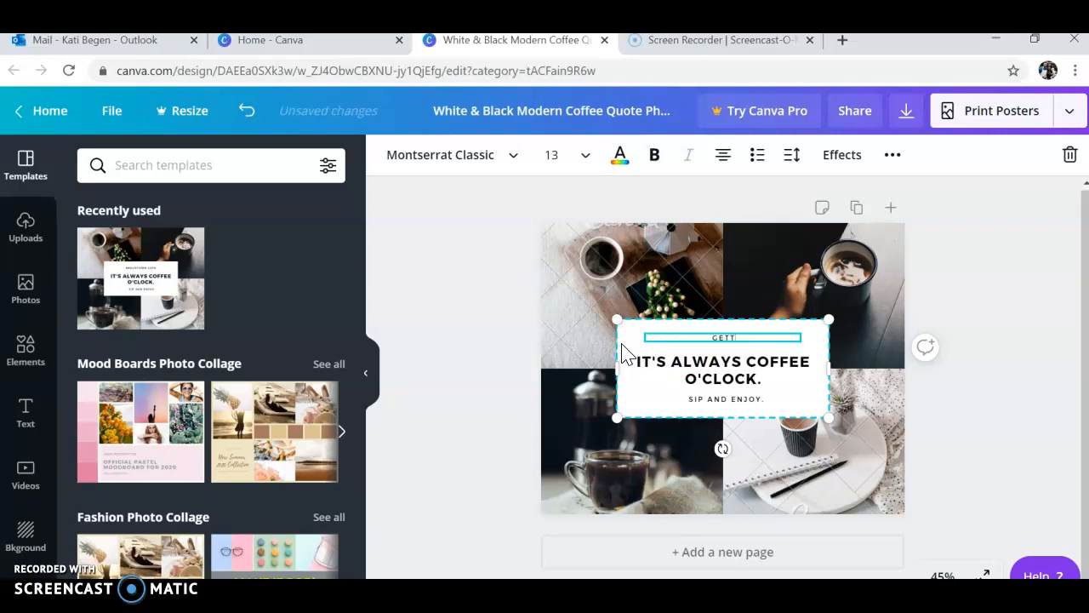
text(ING TO KNOW)
double_click(741, 366)
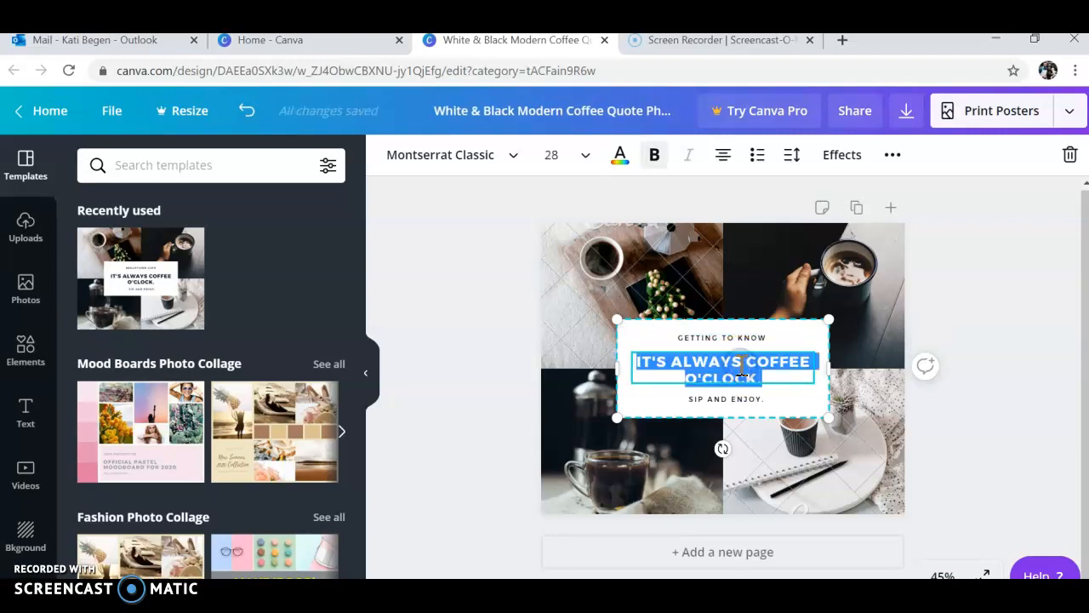
text(MRS. BEGEN!)
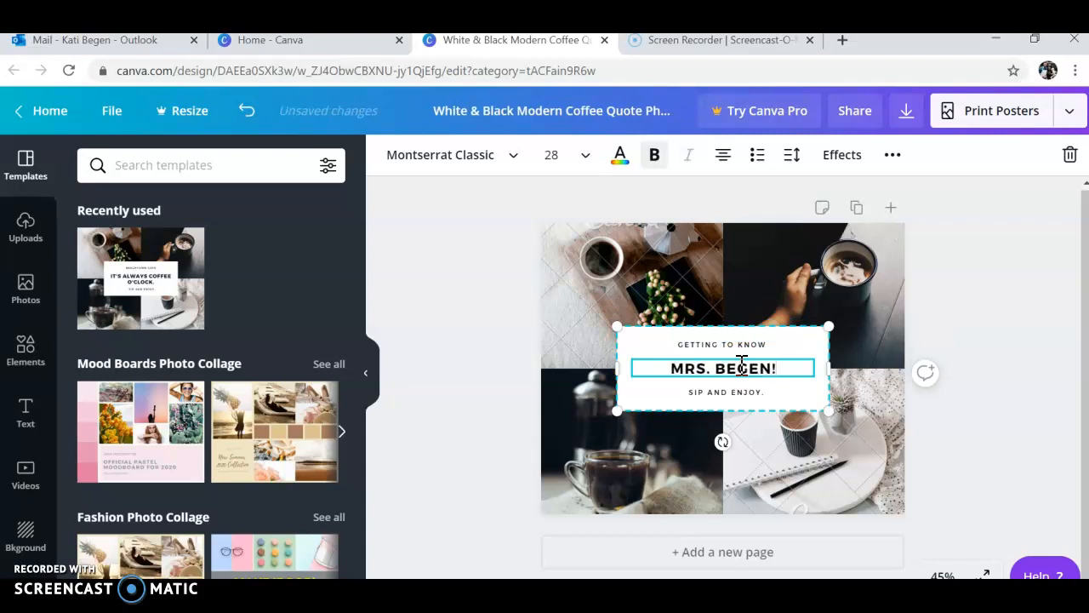
- Replace "SIP AND ENJOY." with "I ENJOY SPENDING TIME WITH MY FAMILY, BEING OUTDOORS, AND READING GREAT BOOKS."
click(749, 400)
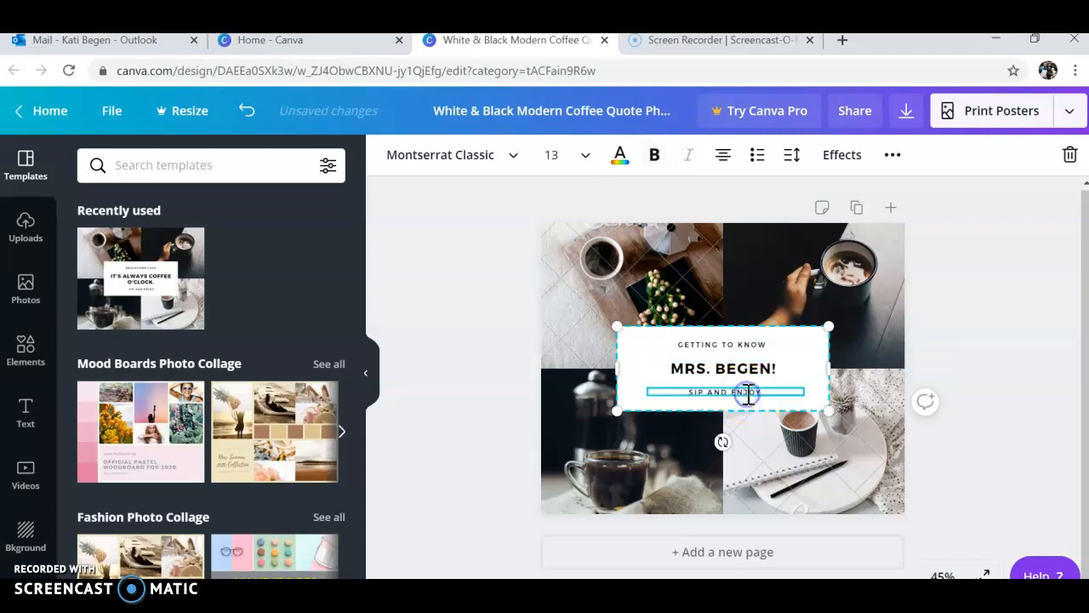
click(768, 396)
drag(770, 397, 682, 388)
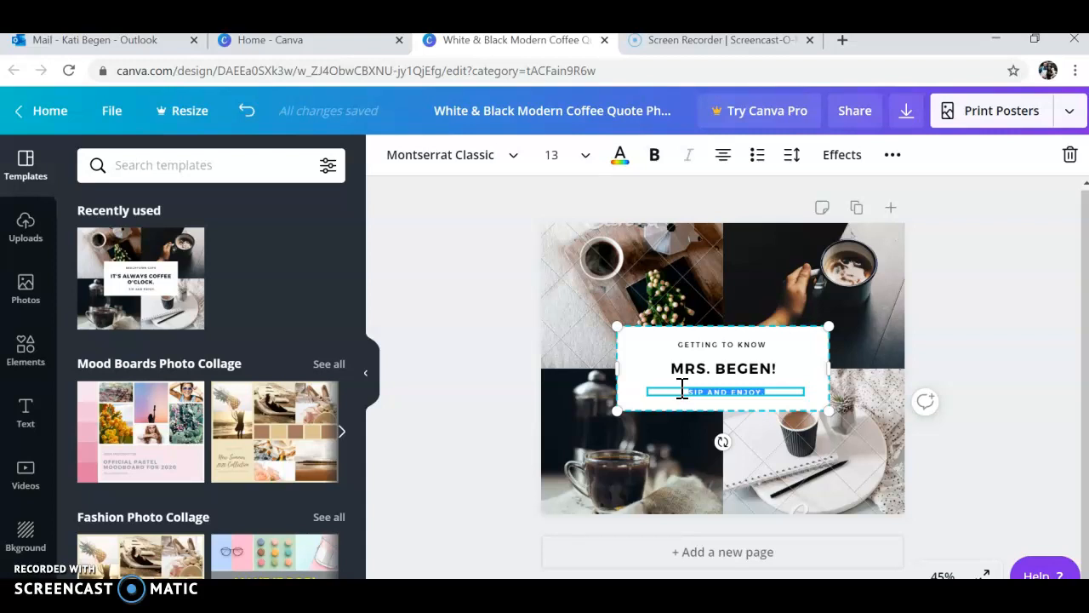
text(I E)
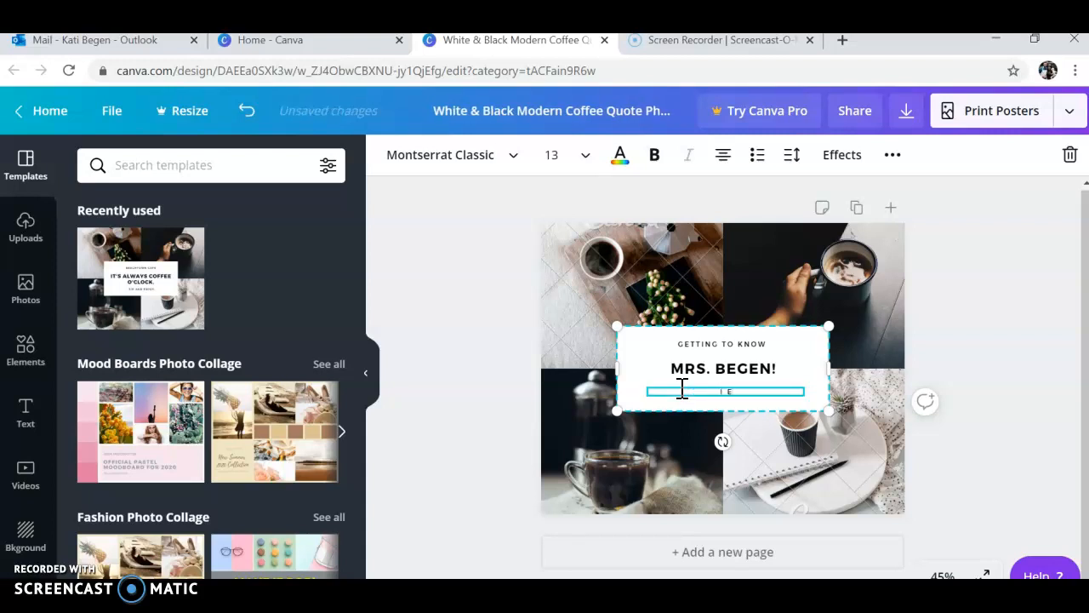
text(NJOY SPENDING TIME WITH)
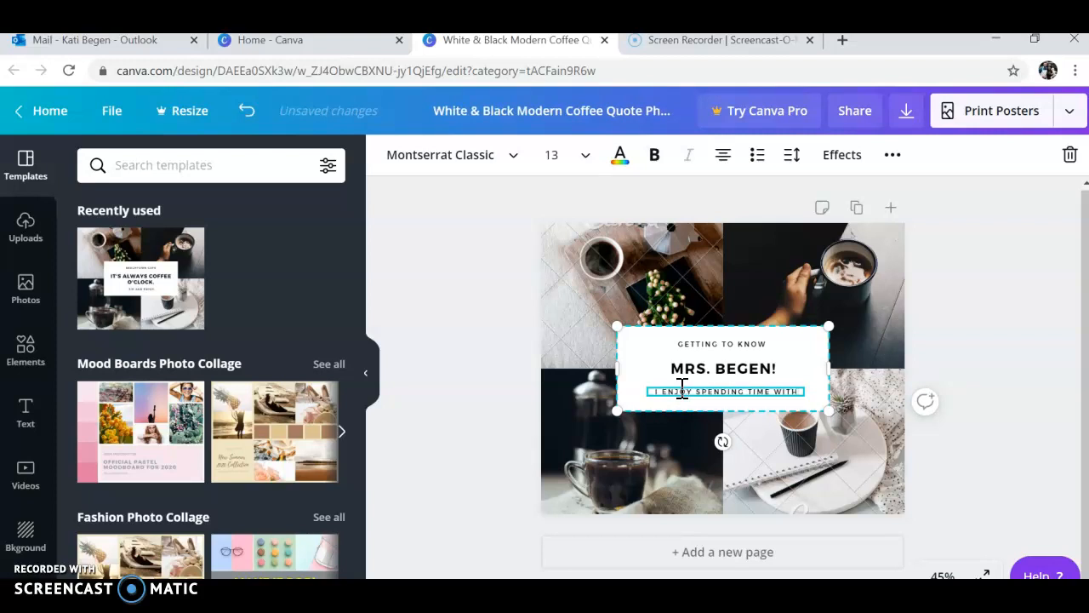
text( MY FAMILY.)
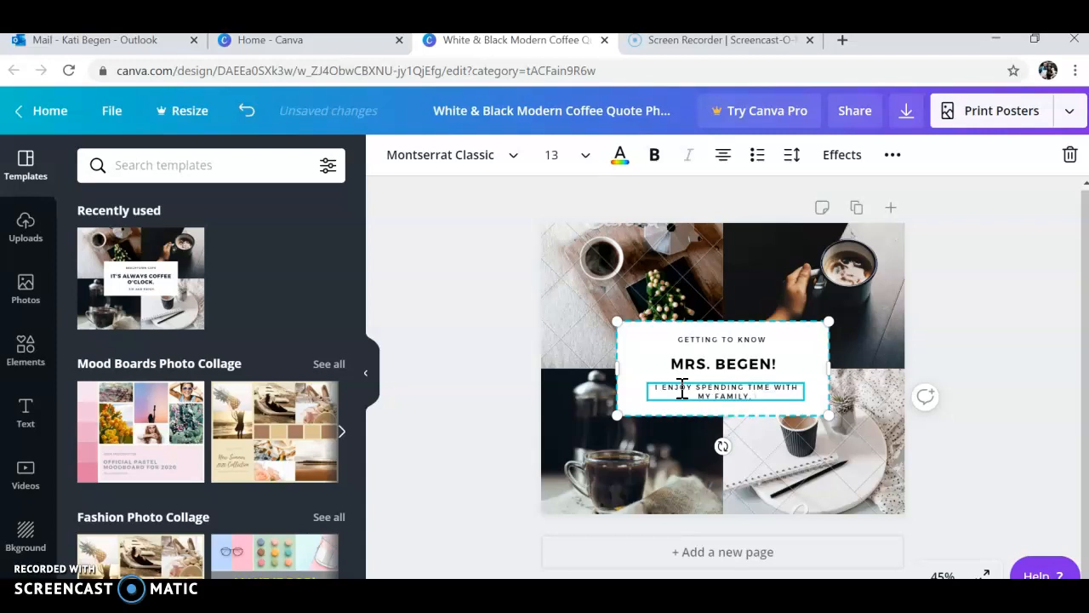
text( BEING OUTDOORS, AND READING)
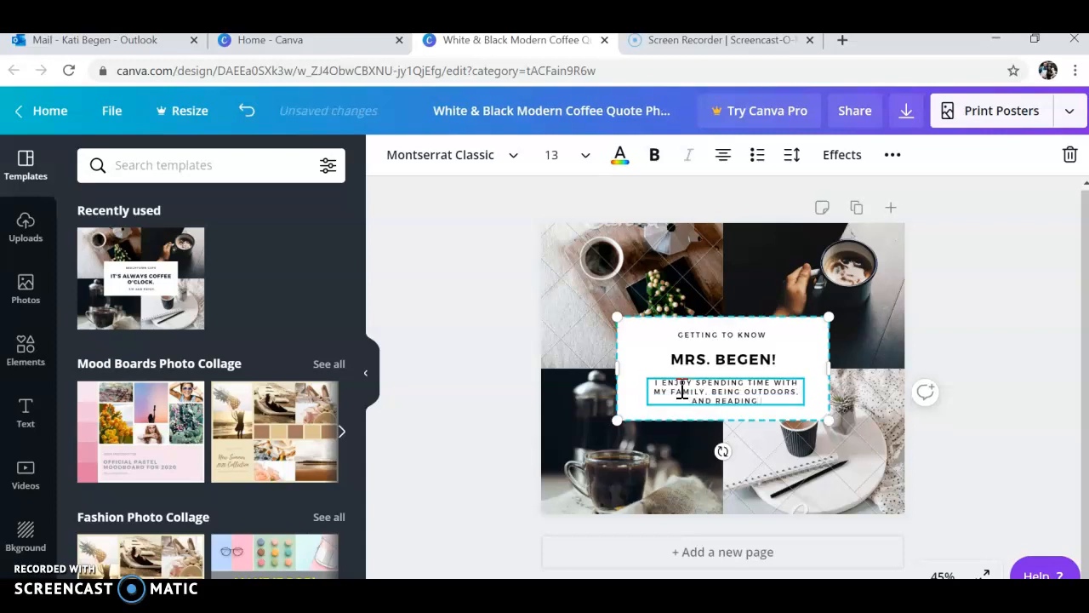
text( GREAT BOOKS.)
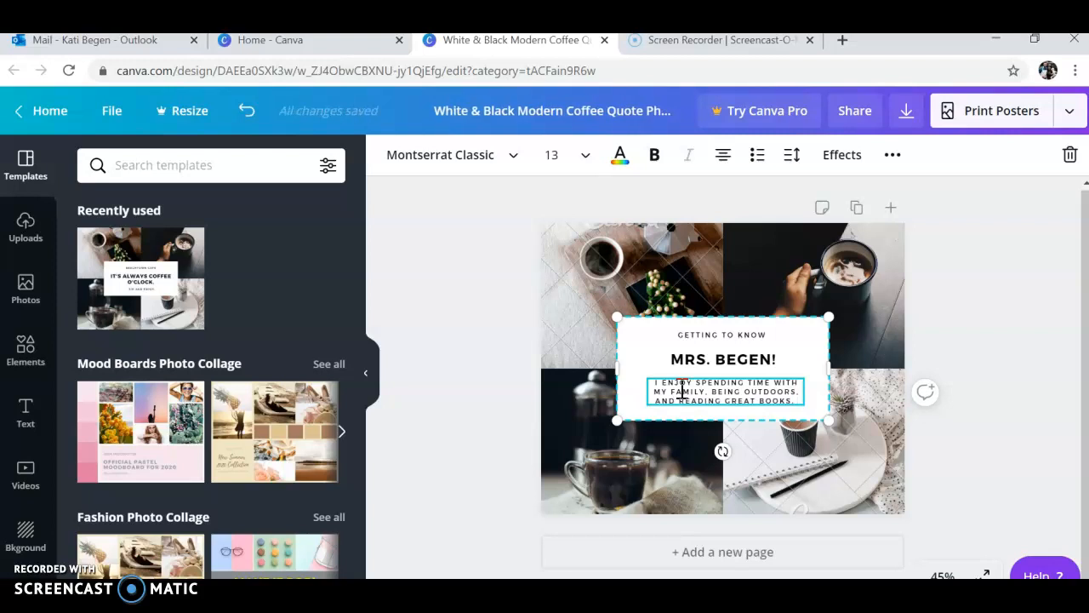
- Below it, add the paragraph "SOMEBODY WHO INSPIRES ME IS MY DAD. HE ALWAYS PUT A EMPHASIS ON EDUCATION AND BEING TRUE TO YOURSELF."
key(Return)
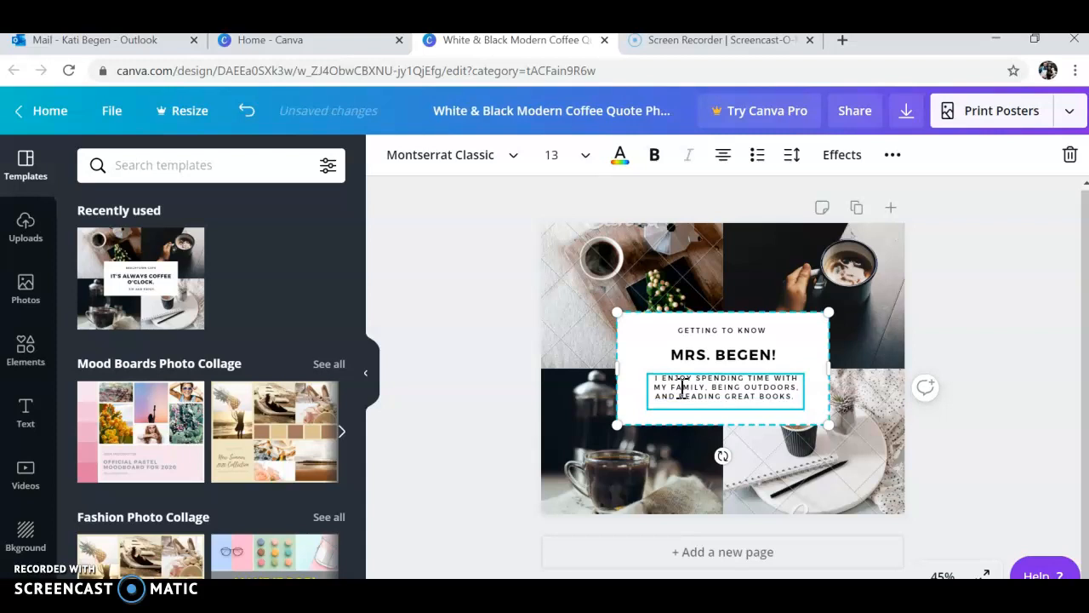
key(Return)
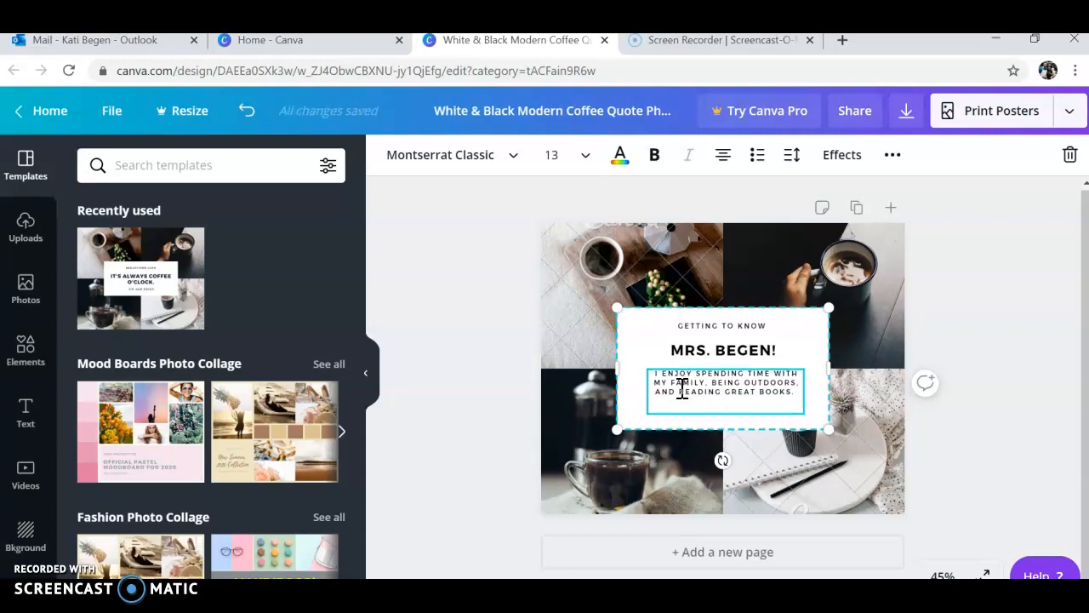
text(SOMEBODY WHO INSPRI)
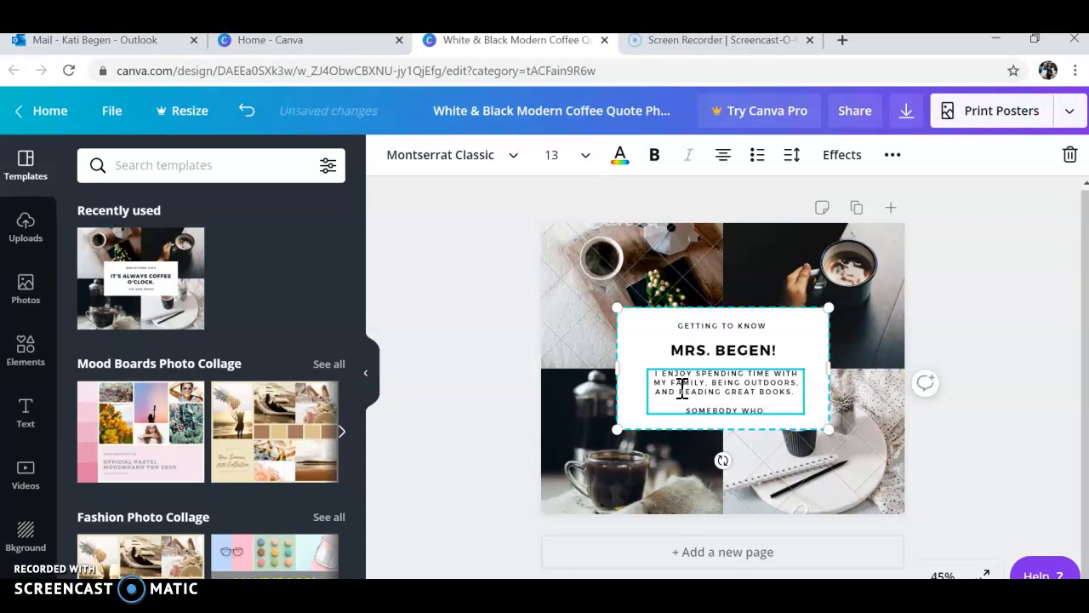
key(BackSpace)
key(BackSpace)
text(IRES ME IS MY)
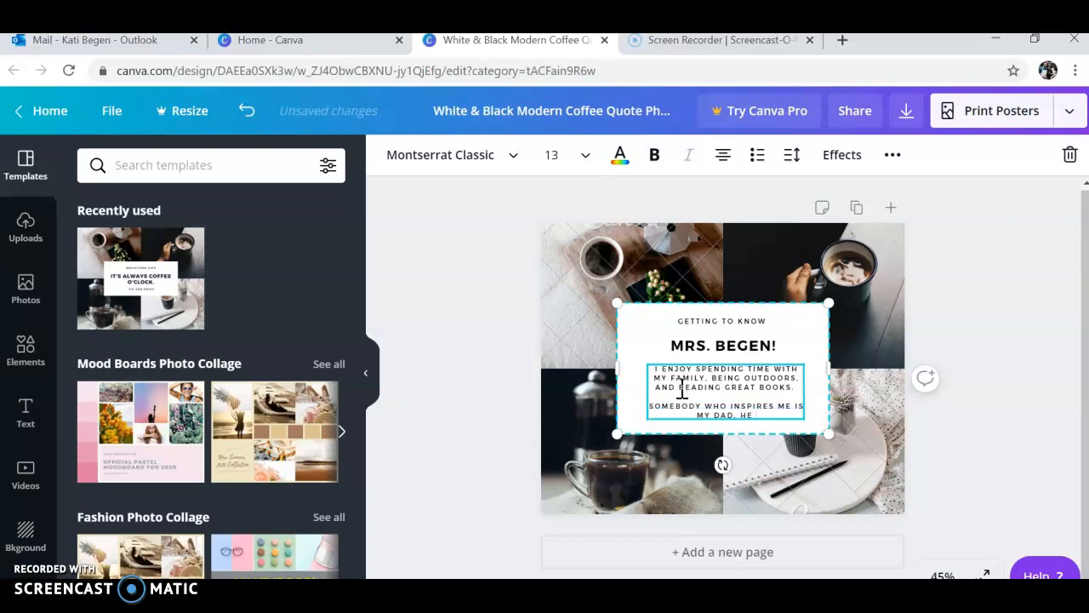
text( DAD, HE ALWAYS PUT A EMPHASIS ON EDUCA)
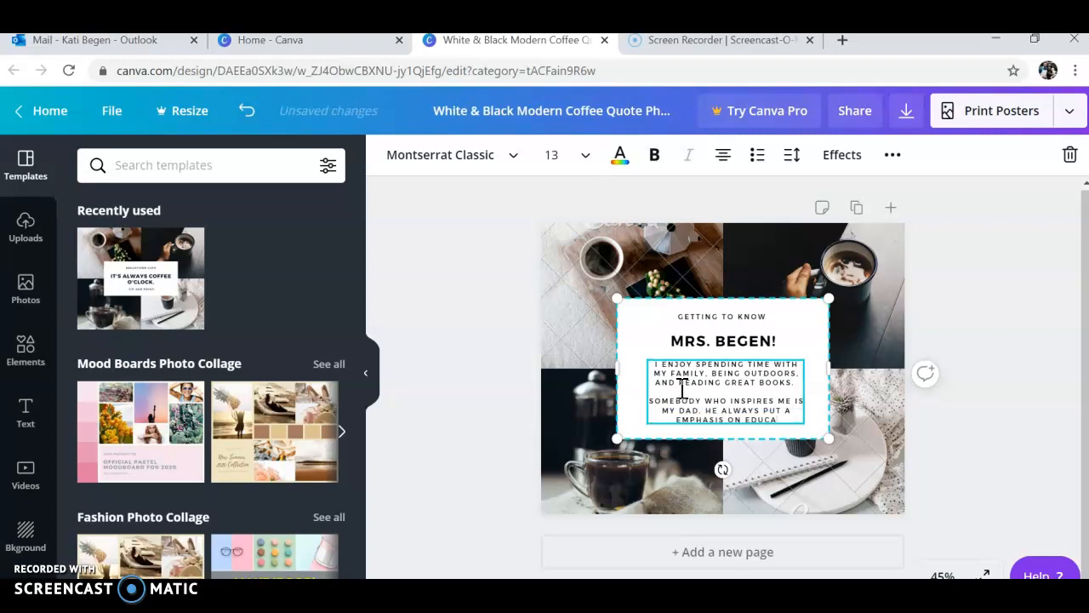
text(TION AND BEING TRUE TO YOURSELF)
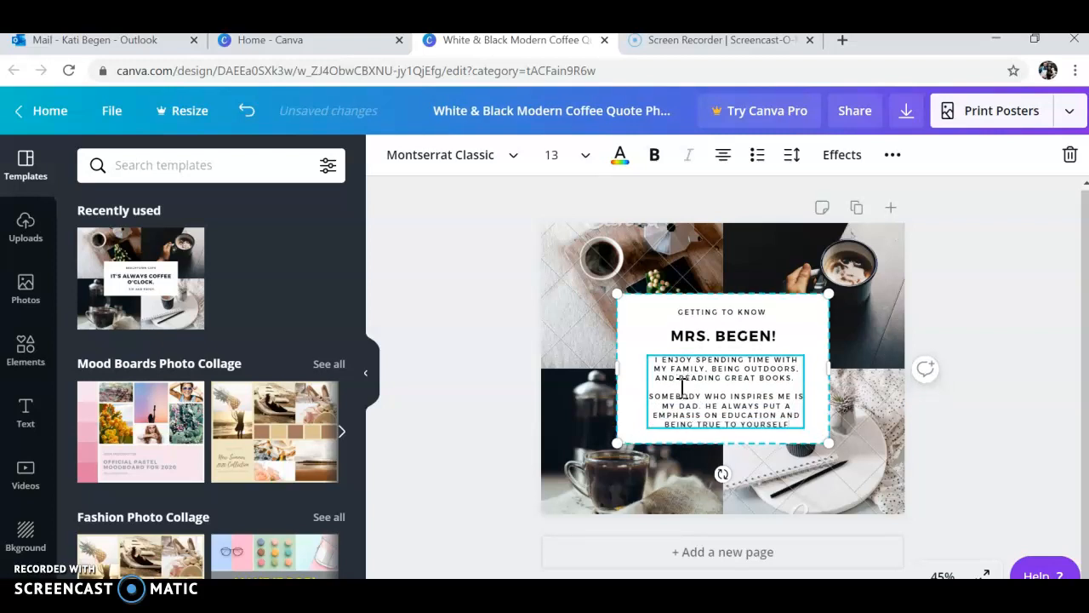
text(.)
- Add a separate last paragraph to the card's text reading "MY FAVORITE IS CARNE ASADA TACOS."
key(Return)
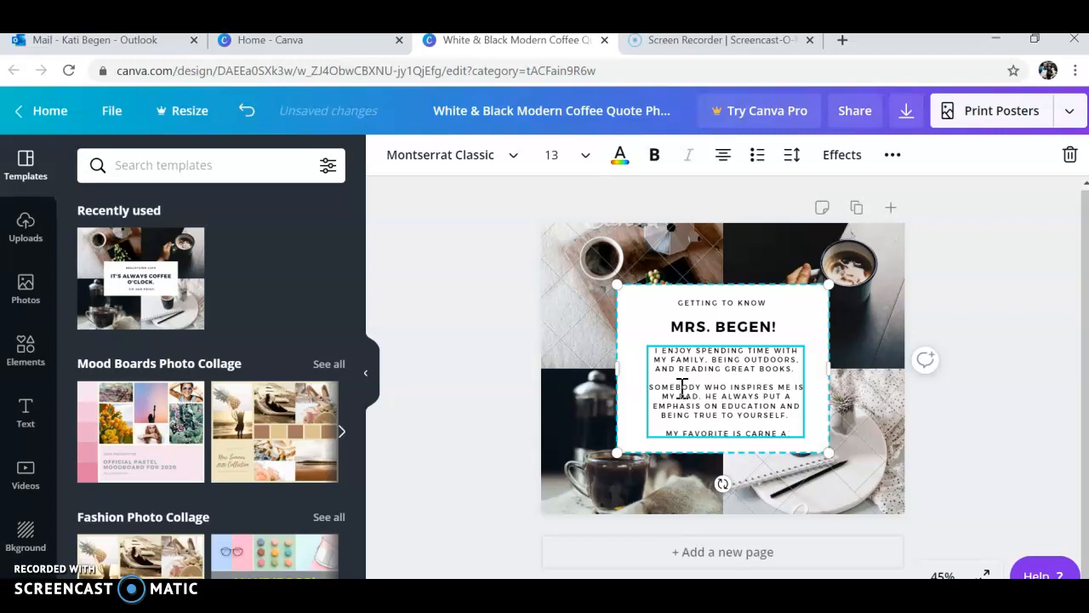
text(TACO)
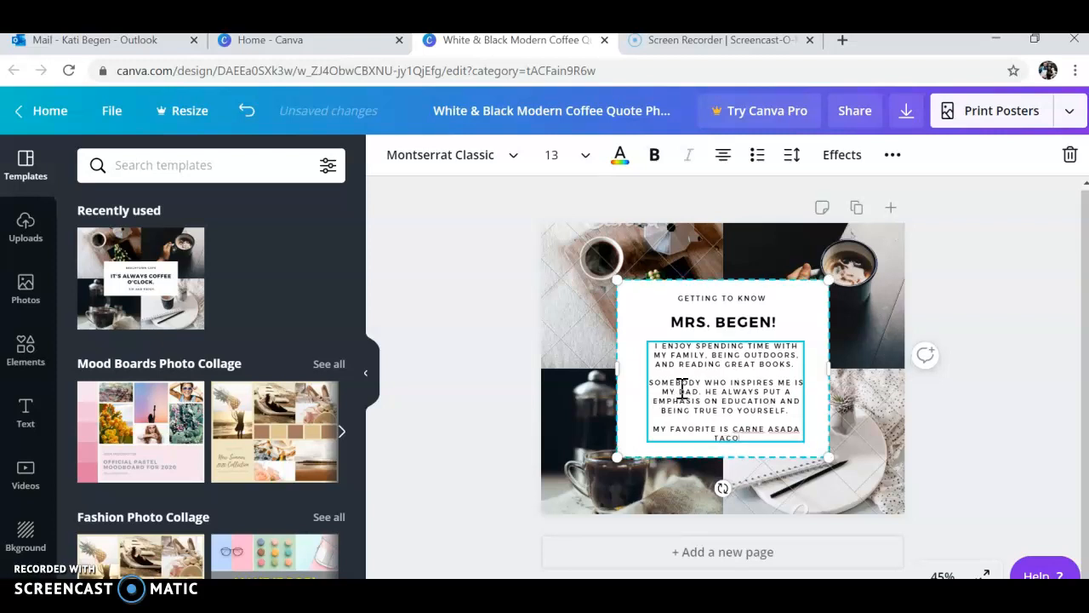
text(S.)
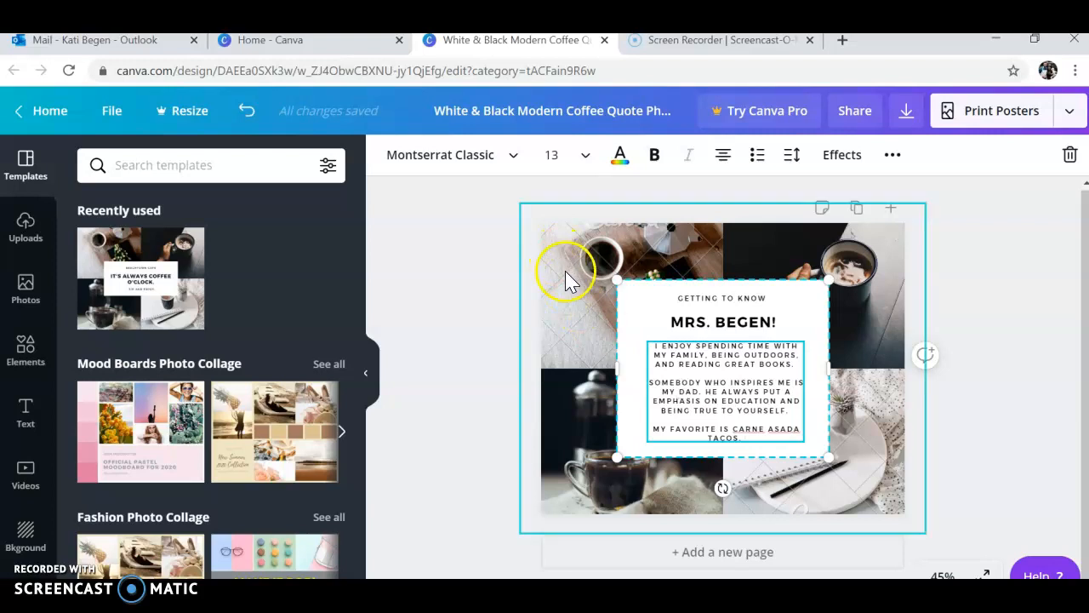
- Scale the grouped white text card down and move it back toward the middle of the collage
drag(617, 280, 652, 331)
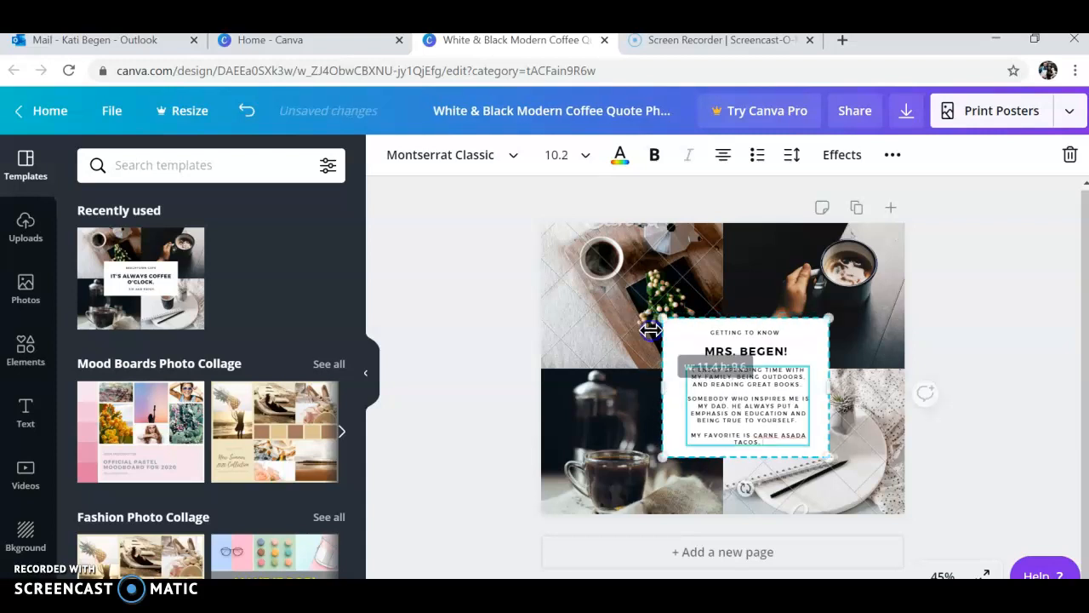
drag(827, 318, 806, 322)
drag(729, 369, 711, 345)
- Replace the collage's upper-left photo with the taco photo from the recently used photos
click(612, 287)
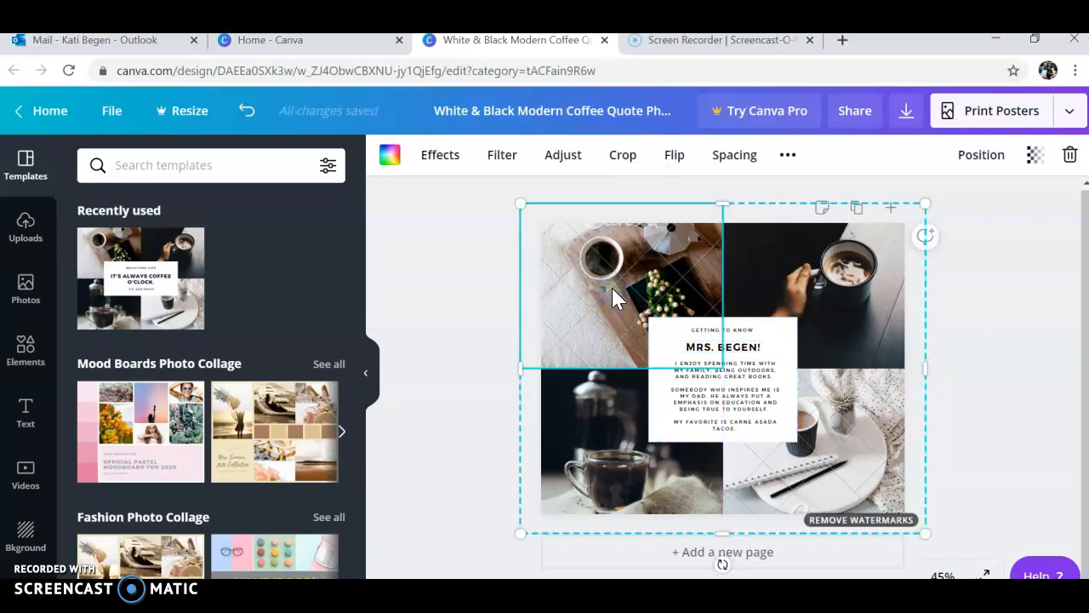
double_click(612, 288)
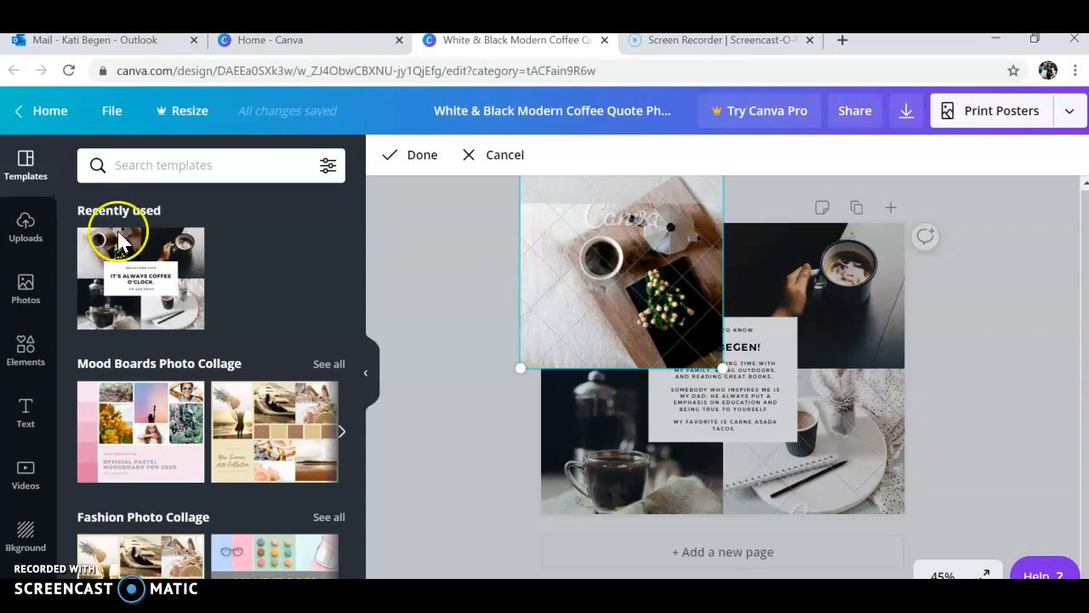
click(28, 285)
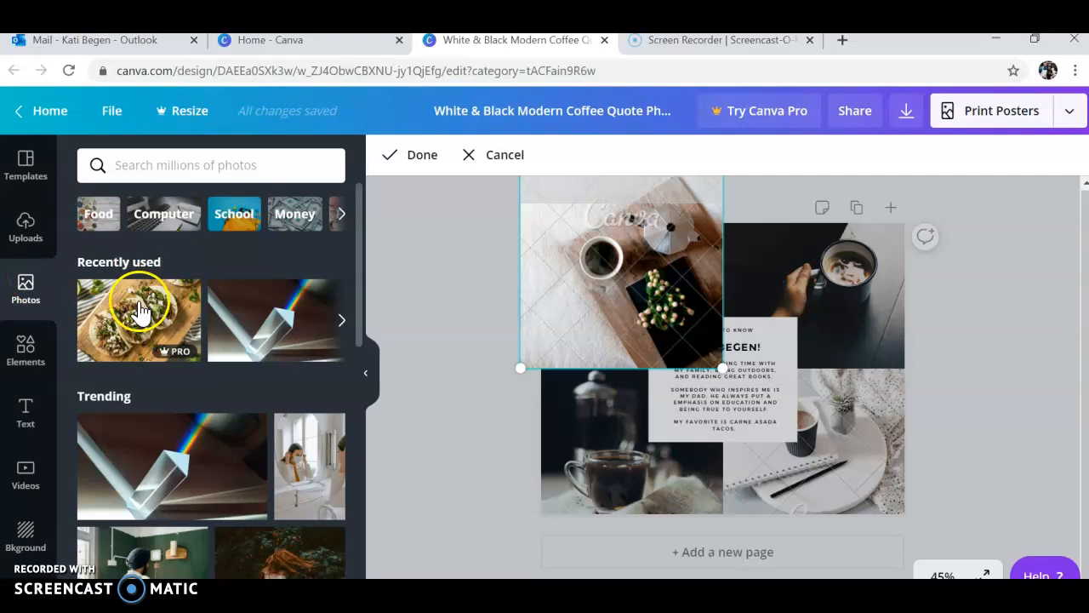
drag(141, 309, 583, 285)
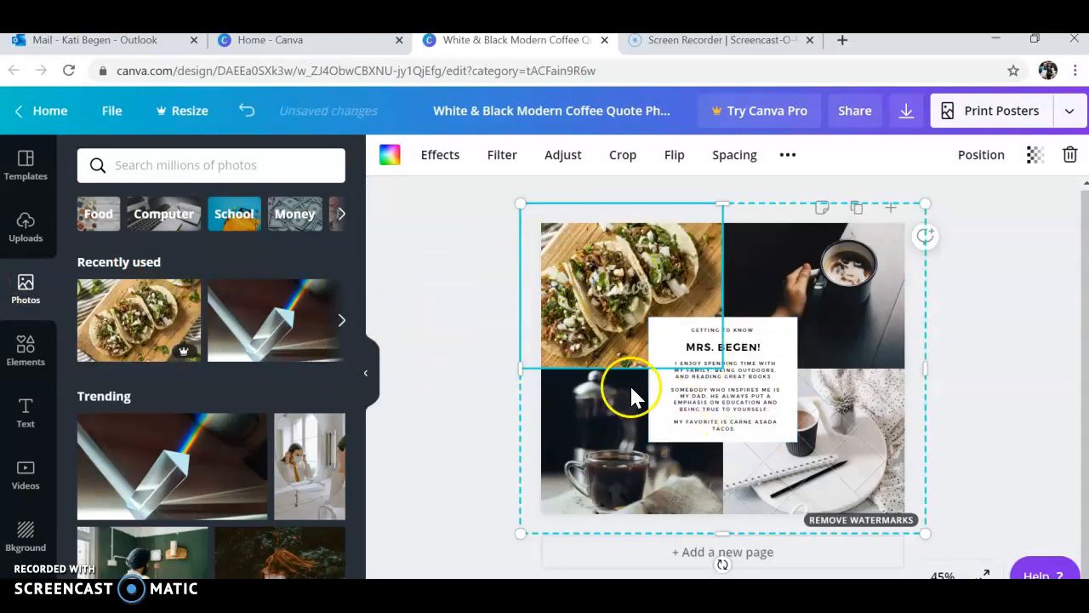
- Fill the collage's upper-right frame with the School photo of a person reading a blue book in front of a green chalkboard
click(229, 213)
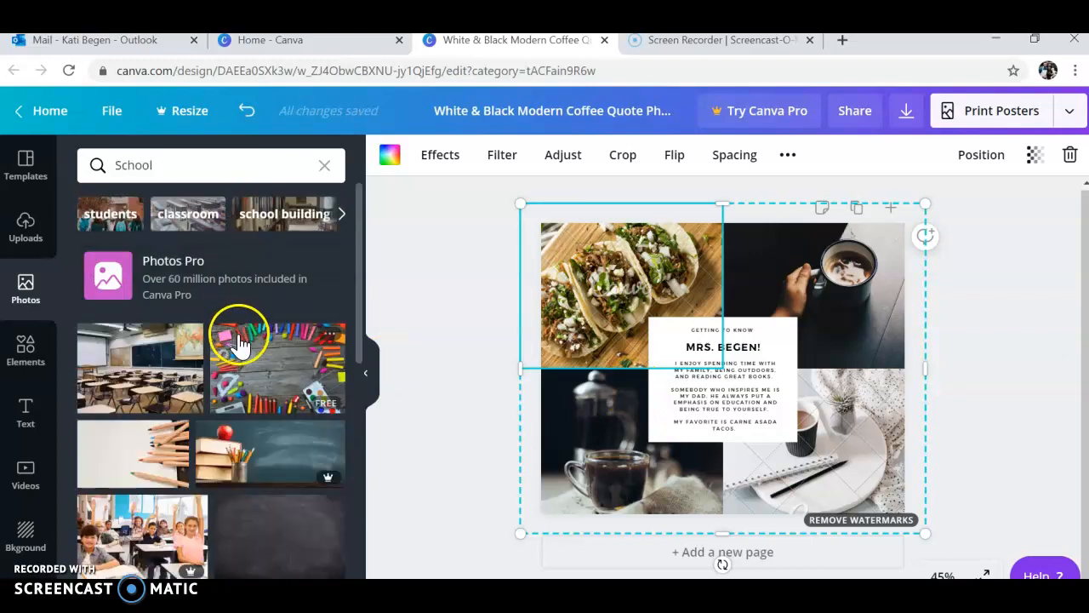
scroll(140, 418, down, 3)
scroll(140, 417, down, 4)
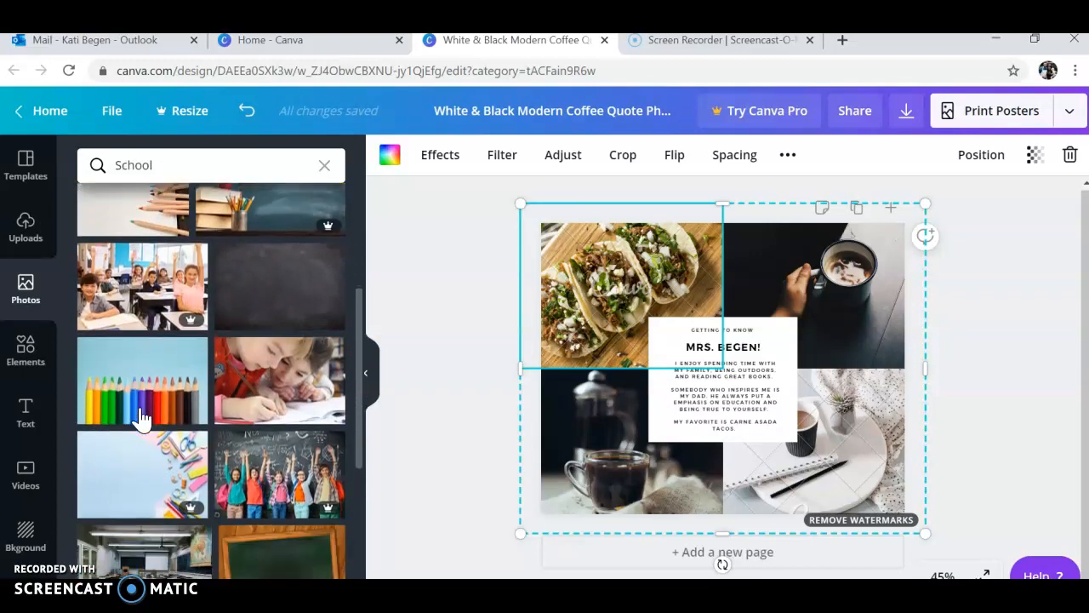
scroll(140, 417, down, 2)
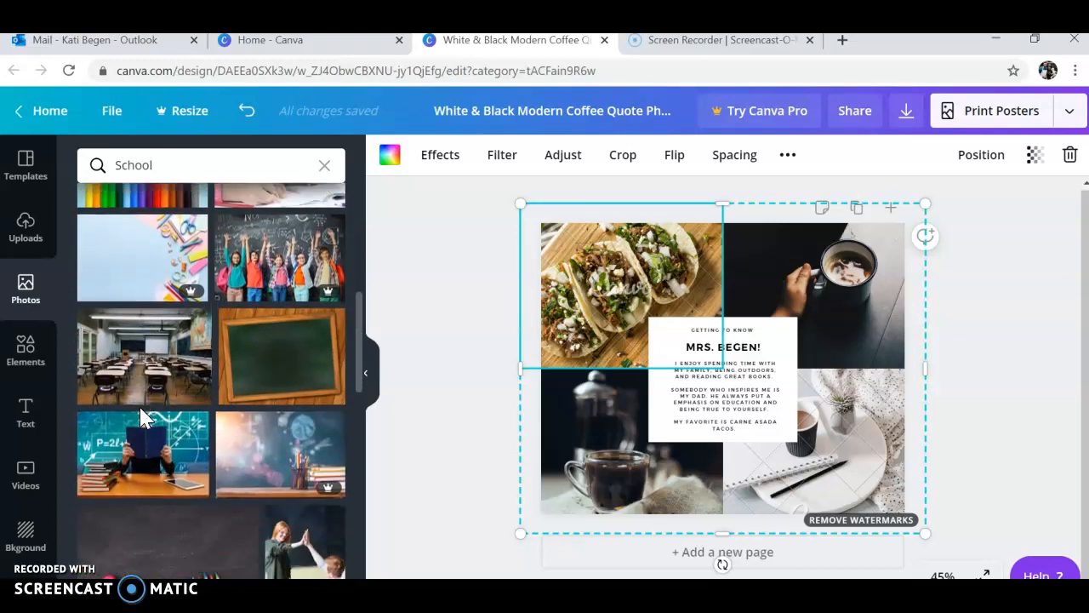
drag(141, 390, 786, 251)
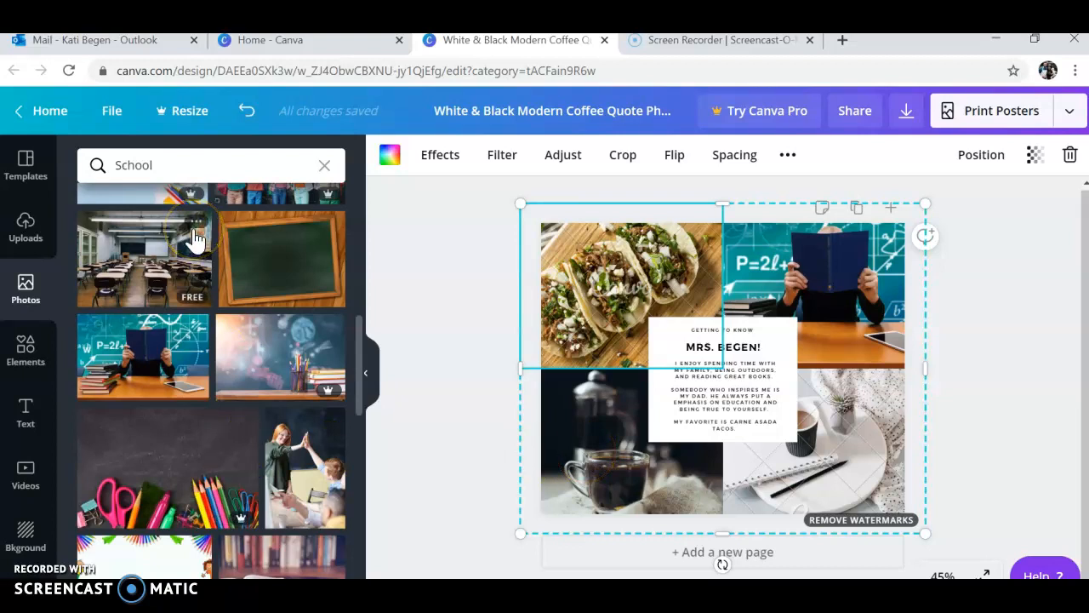
- Search the photo library for "books" and look through the results for a picture with open books and tea
click(168, 164)
text(book)
key(Return)
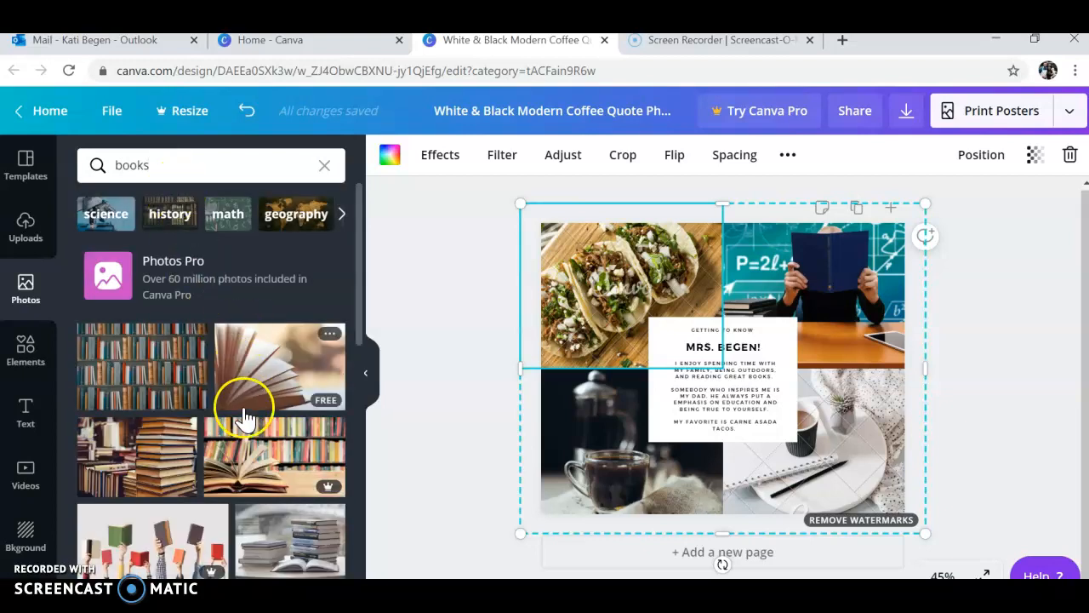
scroll(243, 439, down, 5)
scroll(243, 438, down, 5)
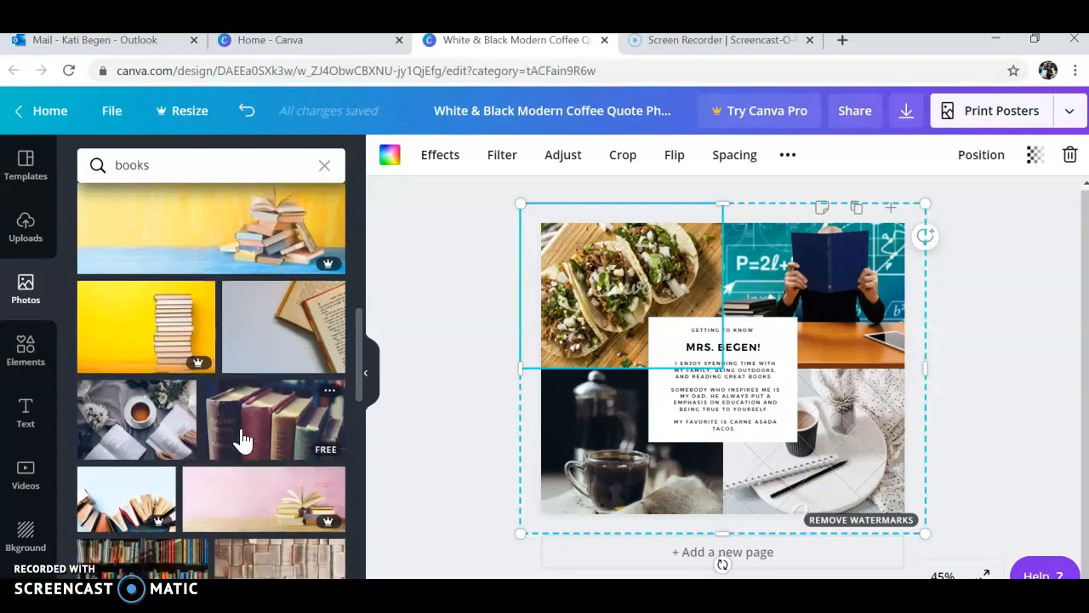
drag(141, 430, 783, 448)
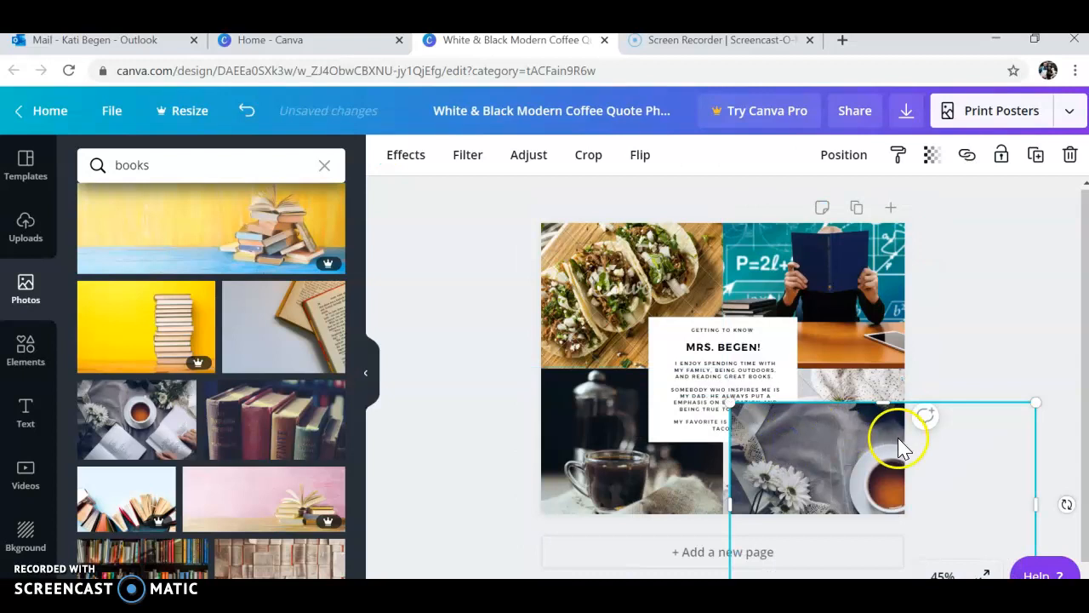
click(917, 464)
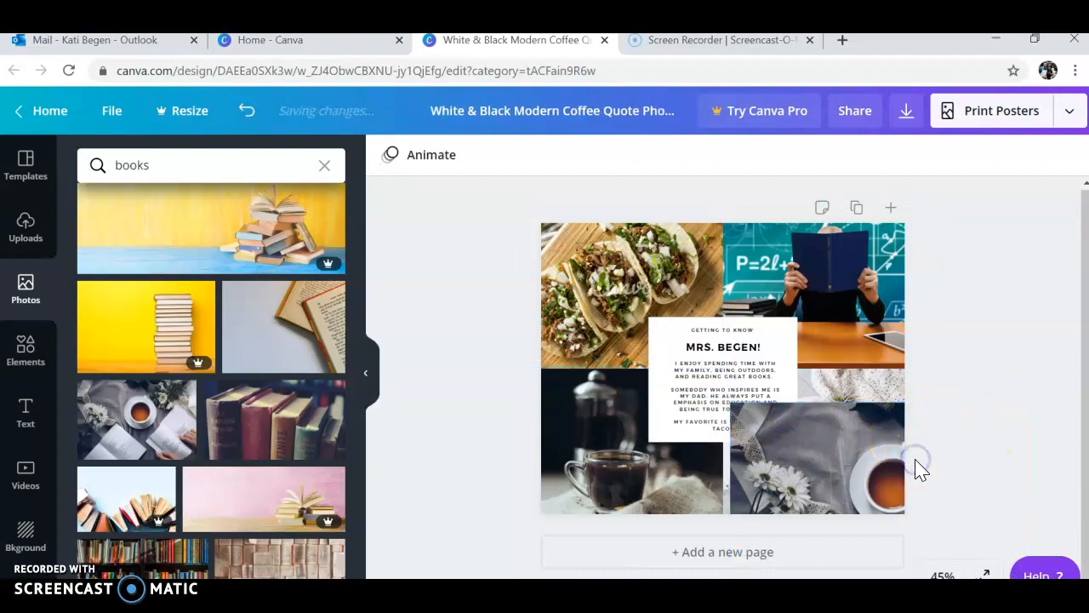
drag(850, 462, 1088, 477)
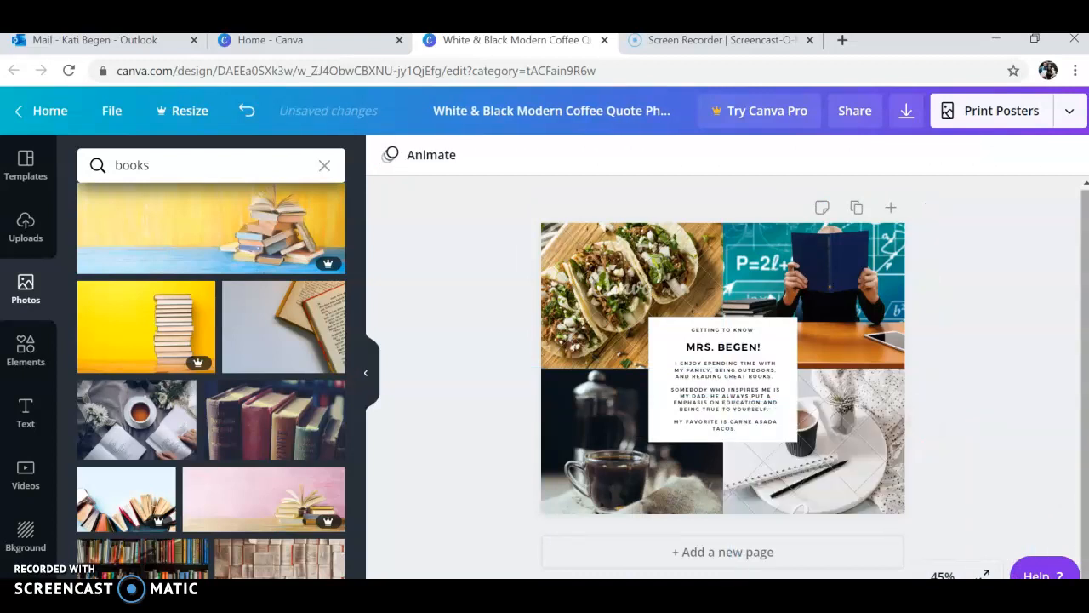
- Replace the collage's lower-right photo with the picture of open books around a cup of tea
drag(102, 418, 810, 392)
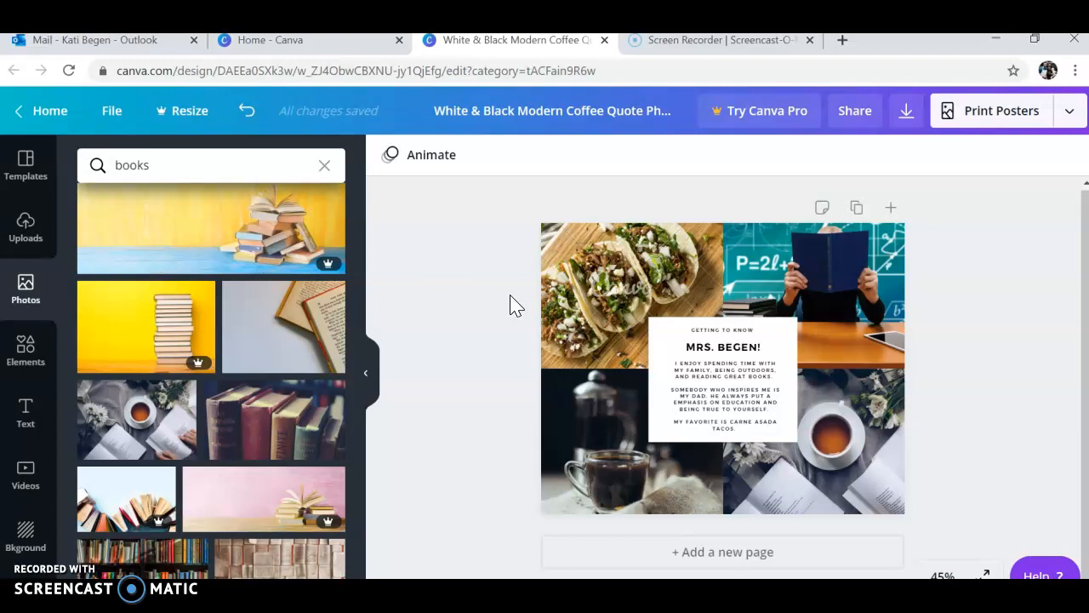
click(26, 232)
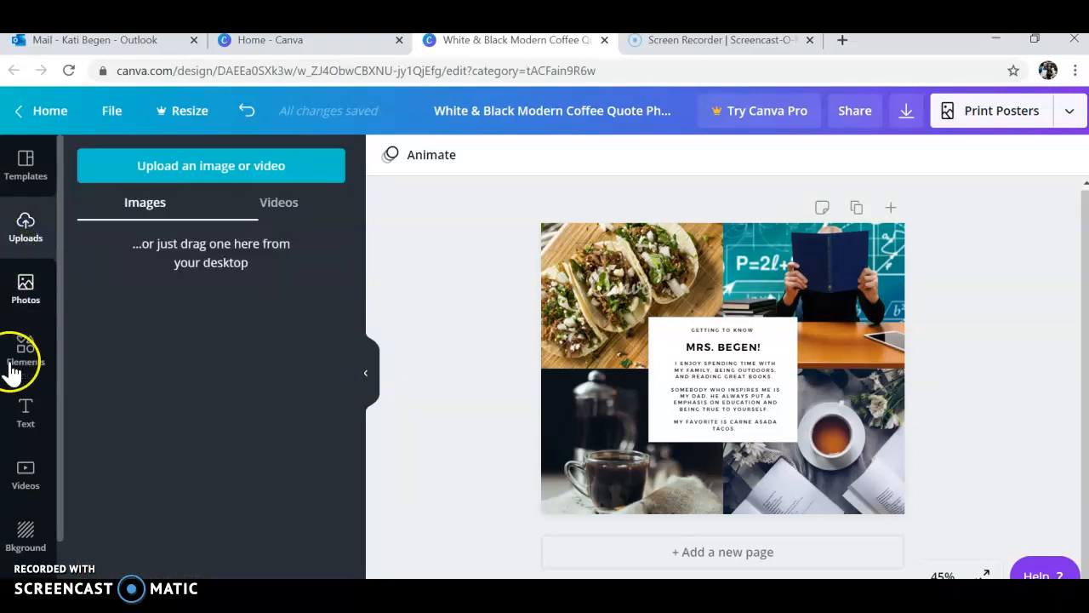
click(24, 413)
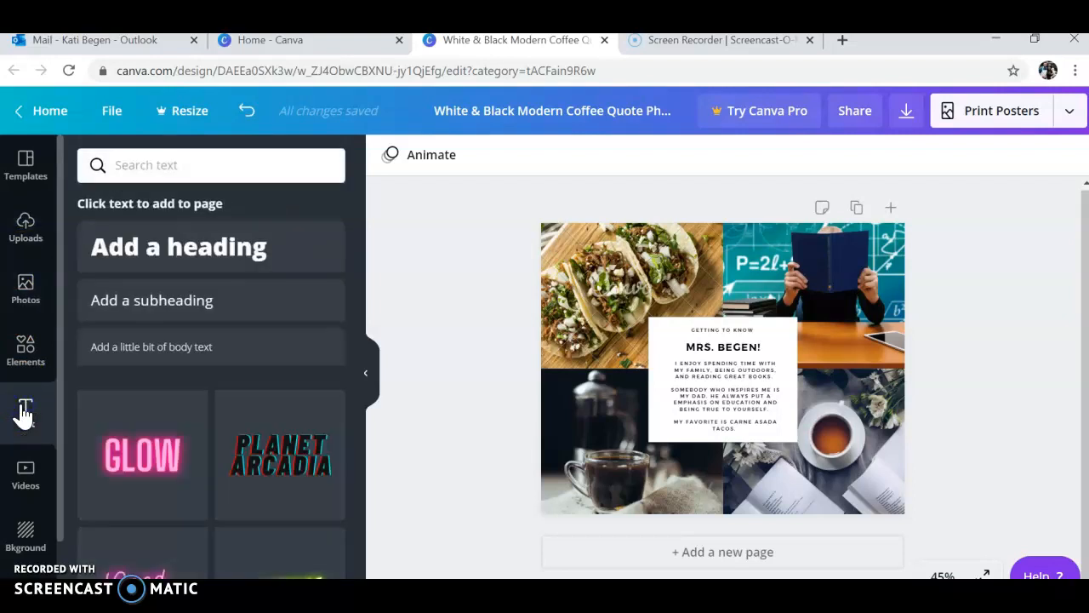
click(26, 412)
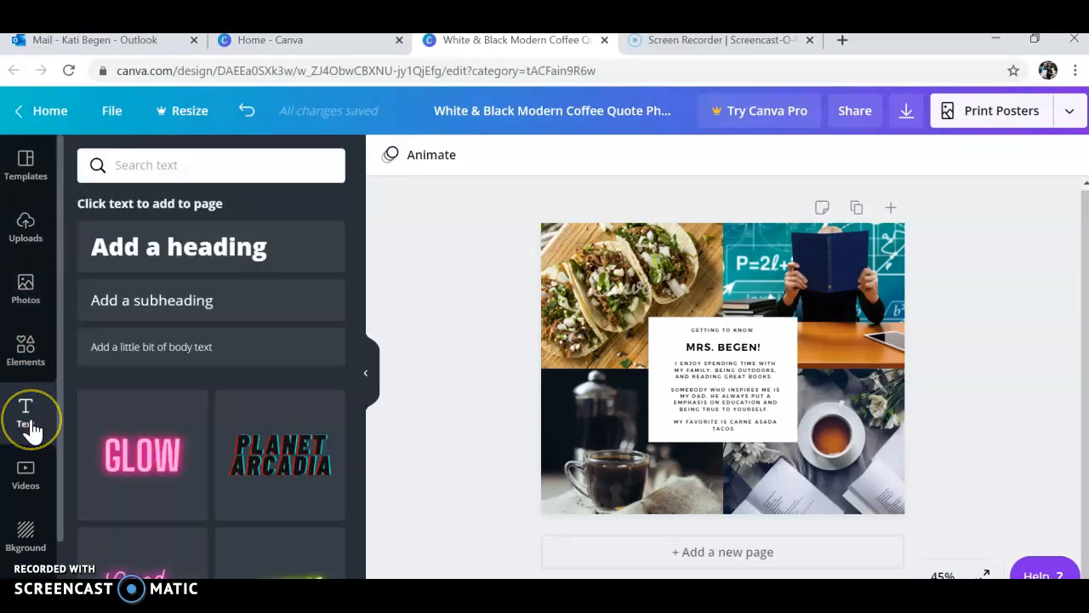
scroll(31, 429, down, 1)
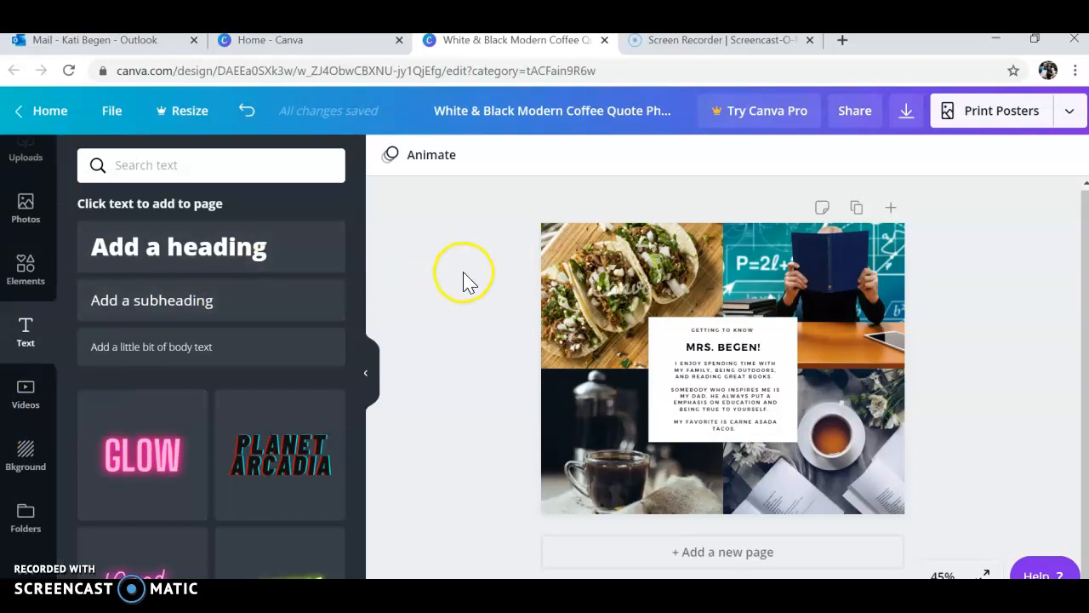
- Move the white text card slightly up and to the right over the centre of the four photos
mouse_move(728, 349)
mouse_down()
mouse_move(726, 321)
mouse_move(732, 337)
mouse_up()
click(722, 353)
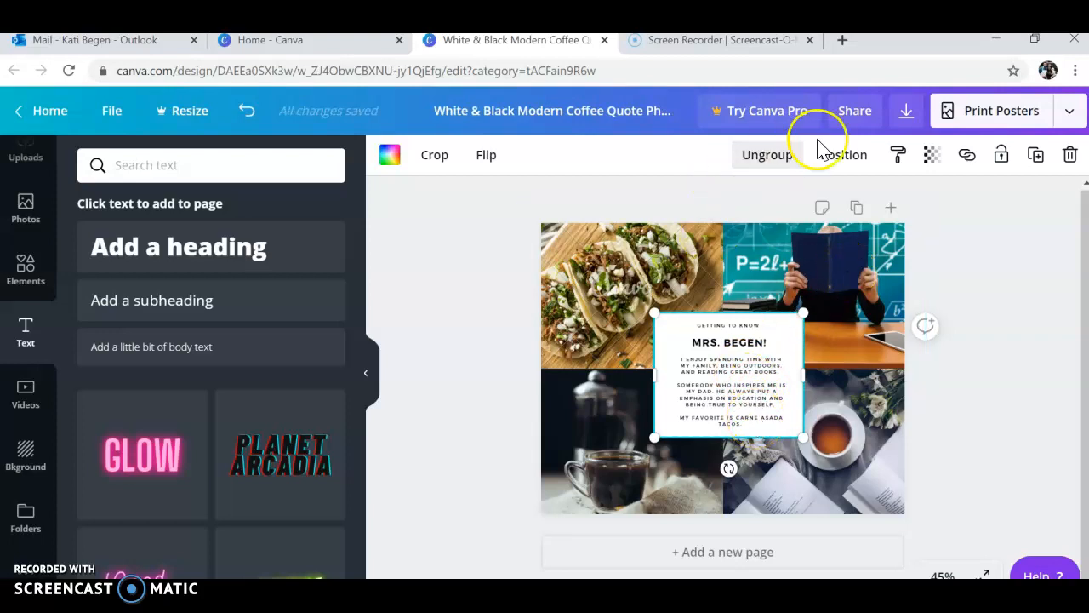
- Copy a share link to the design that lets others edit it
click(852, 119)
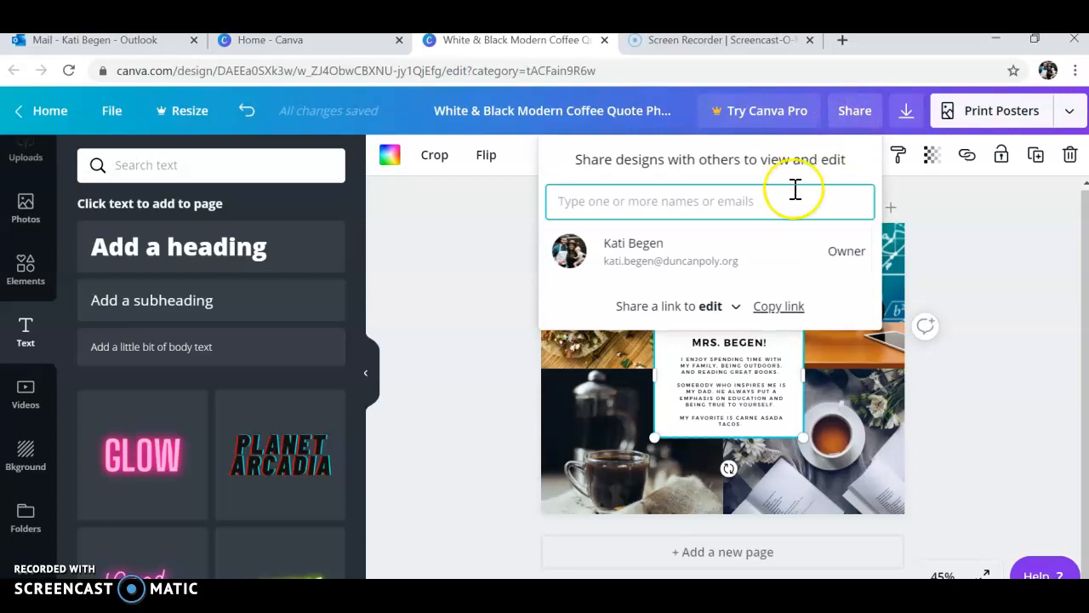
click(766, 308)
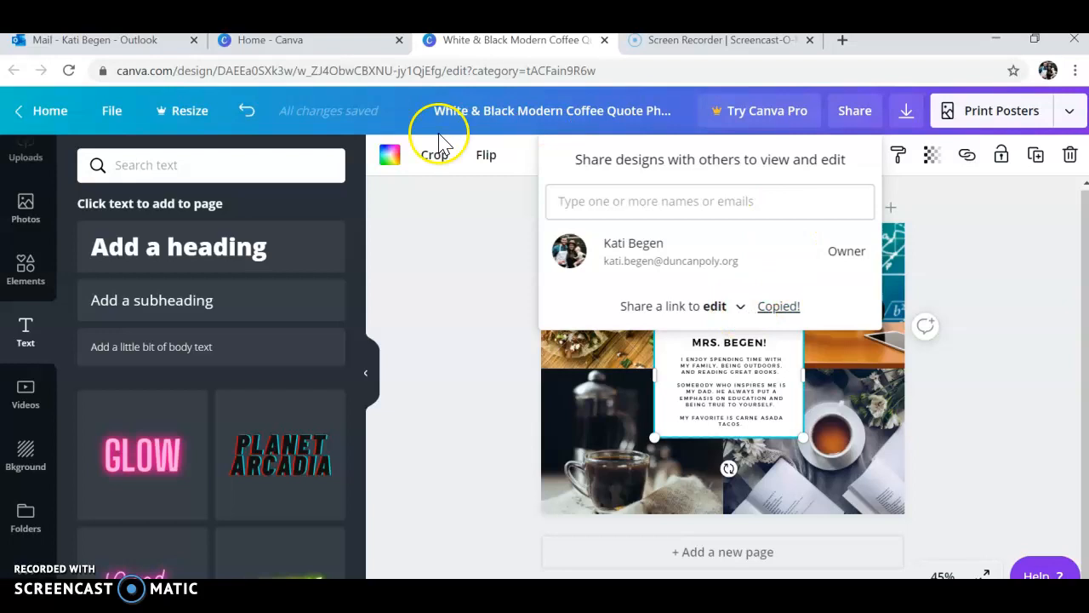
- Look at the design's download options, including the file type, and close them without downloading
click(905, 115)
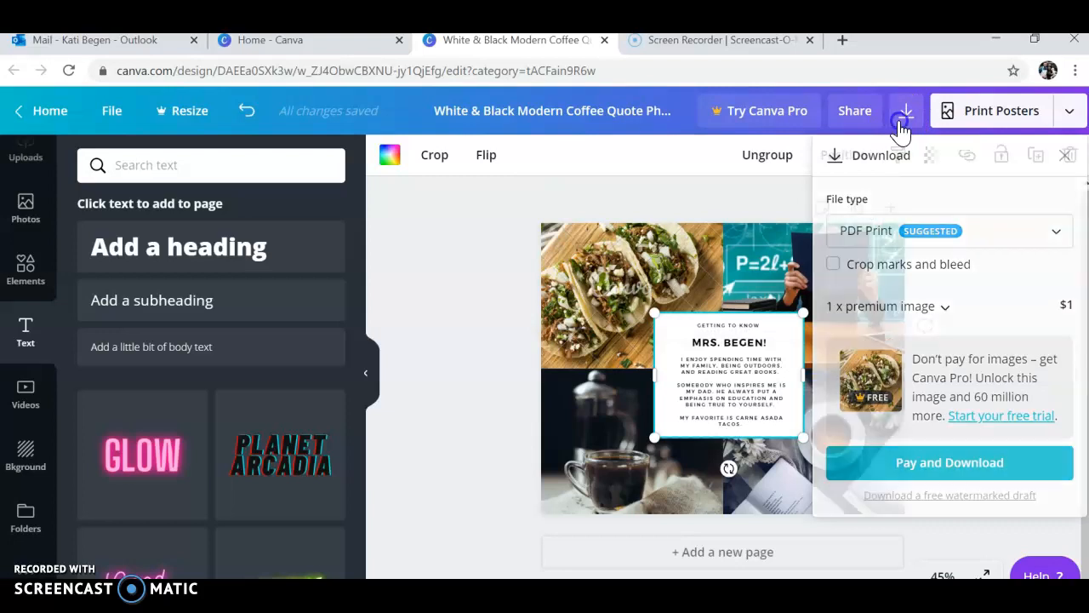
click(902, 128)
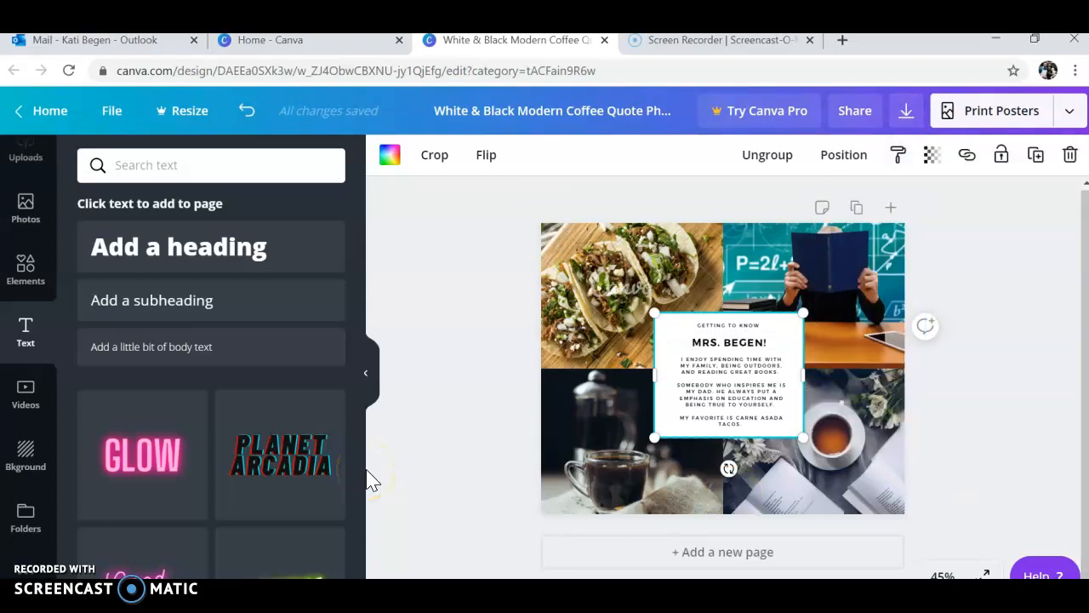